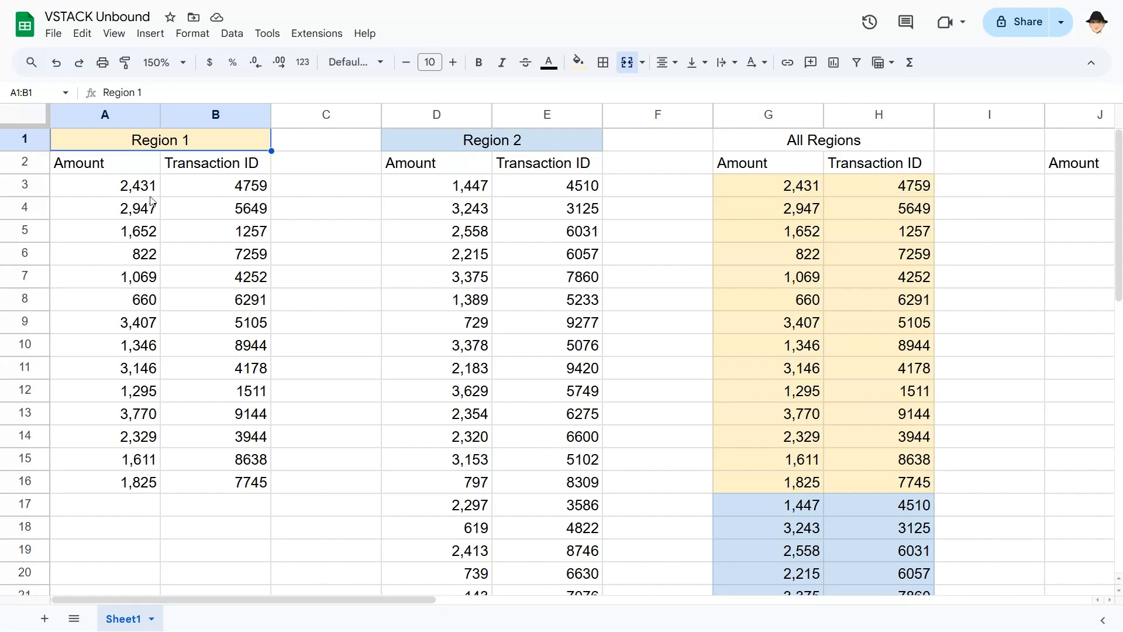
# - Examine the Region 2 and All Regions headers and the first amount and transaction ID in the combined table
pyautogui.click(480, 146)
pyautogui.click(765, 148)
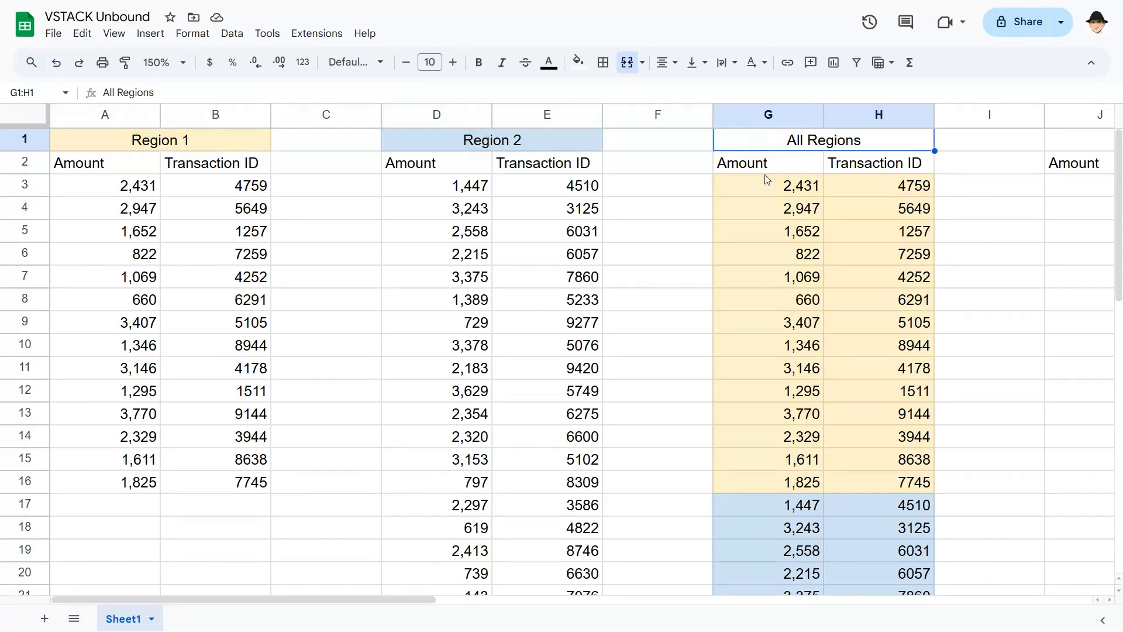
pyautogui.moveTo(782, 150); pyautogui.dragTo(783, 199)
pyautogui.hotkey('ctrl', 'z')
pyautogui.moveTo(783, 148); pyautogui.dragTo(780, 190)
pyautogui.click(781, 191)
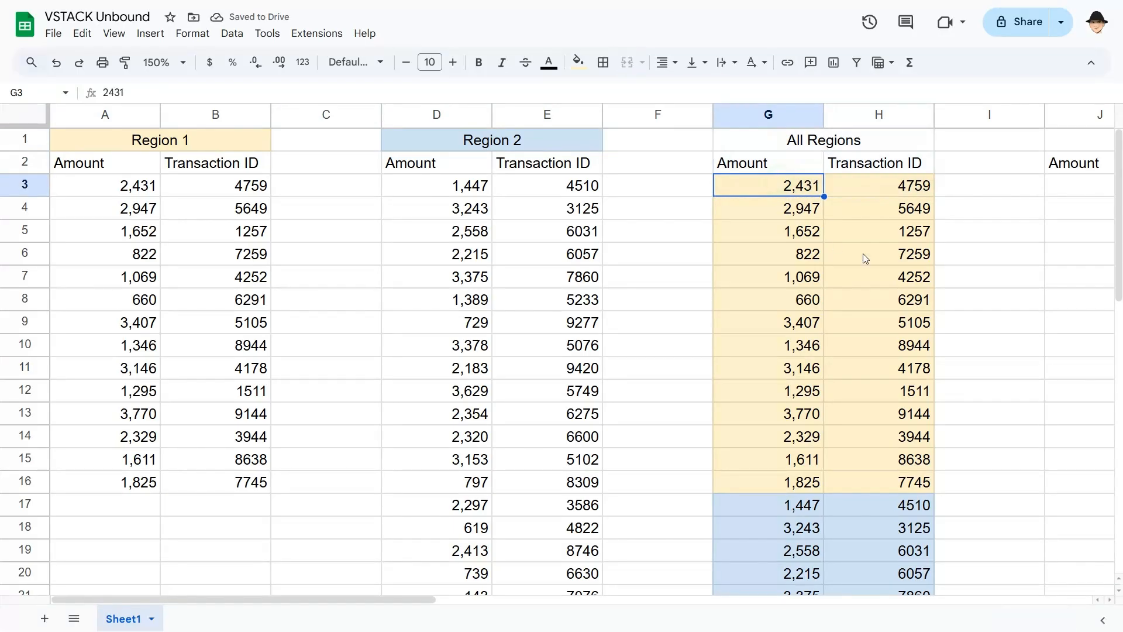
pyautogui.press('Right')
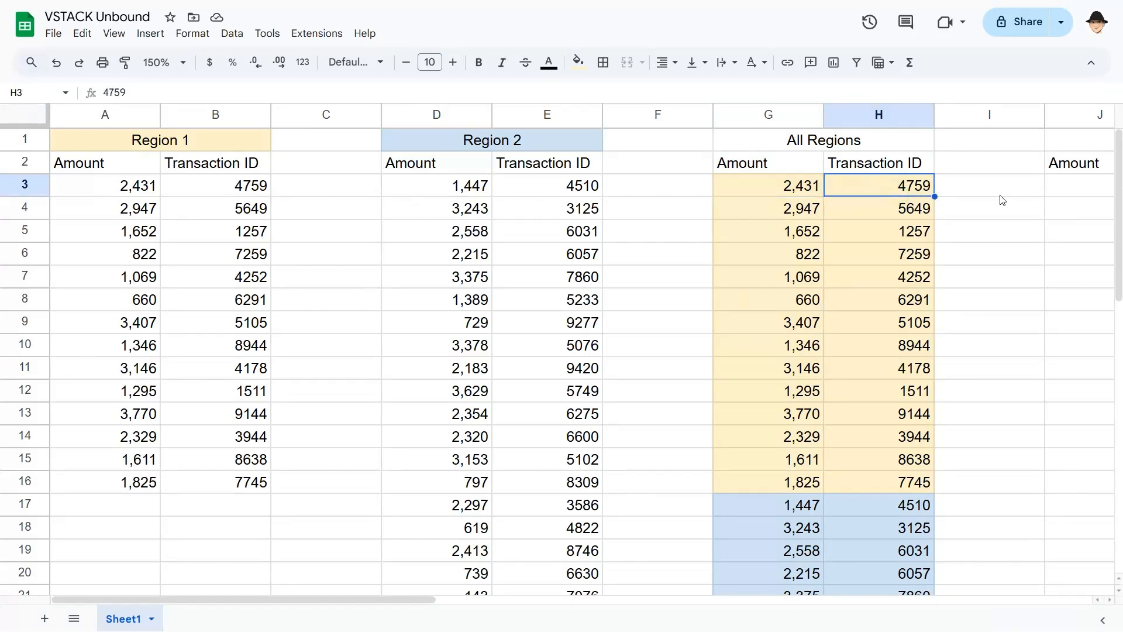
# - Start a VSTACK formula in cell J3 with the Region 1 data A3:B16 as its first range
pyautogui.hscroll(1, 947, 195)
pyautogui.hscroll(2, 948, 195)
pyautogui.click(804, 186)
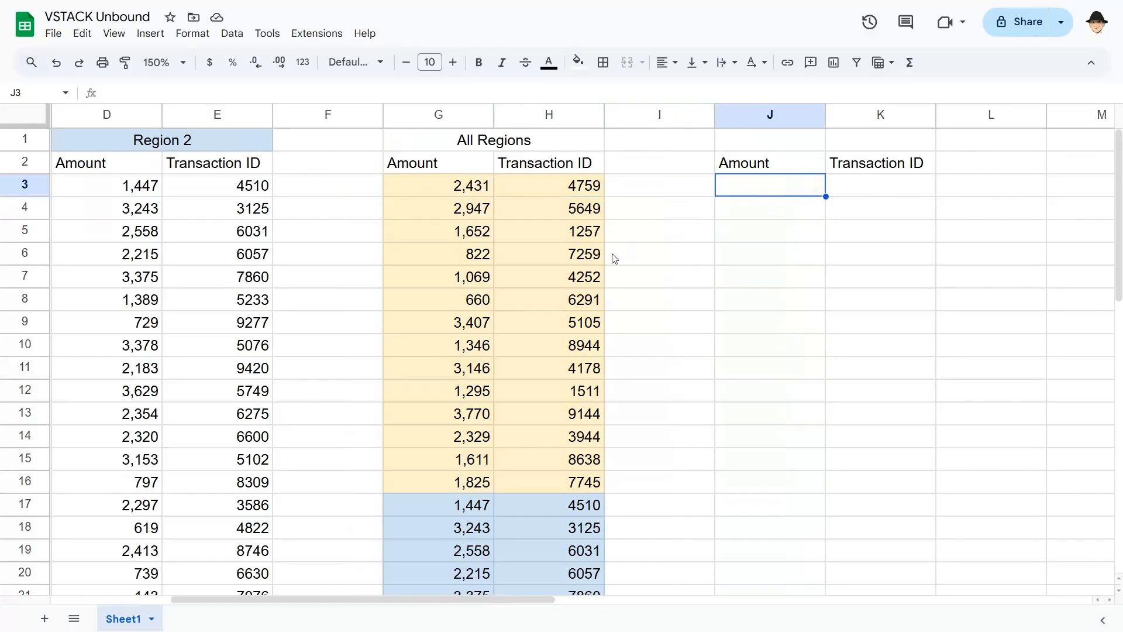
pyautogui.hscroll(-2, 614, 253)
pyautogui.hscroll(-1, 477, 269)
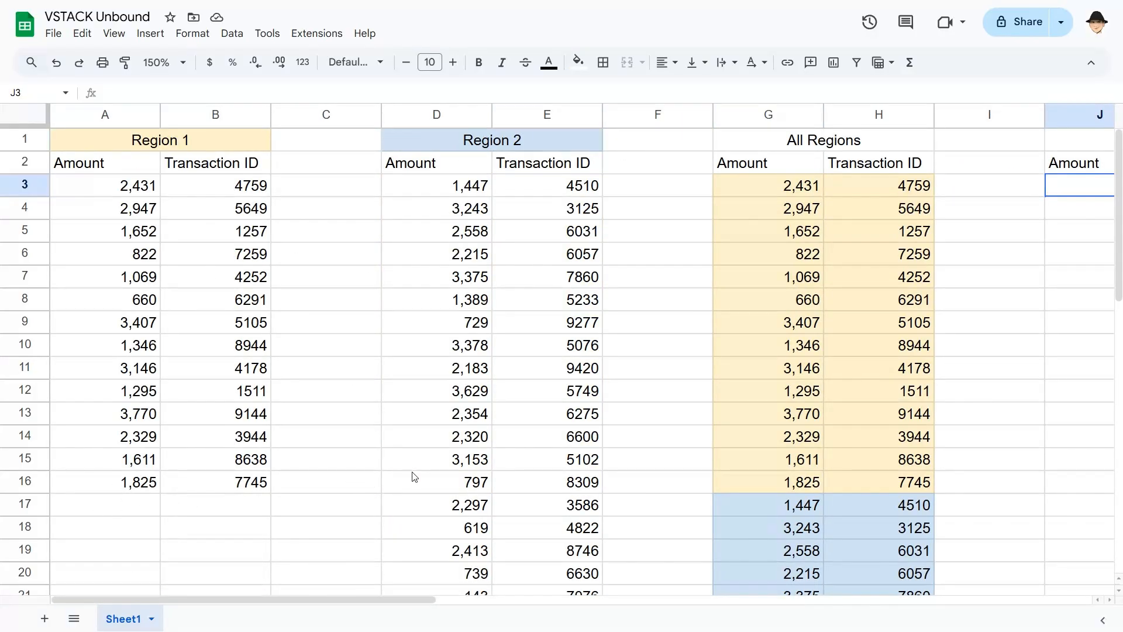
pyautogui.hscroll(2, 414, 476)
pyautogui.write('=VSTACK(')
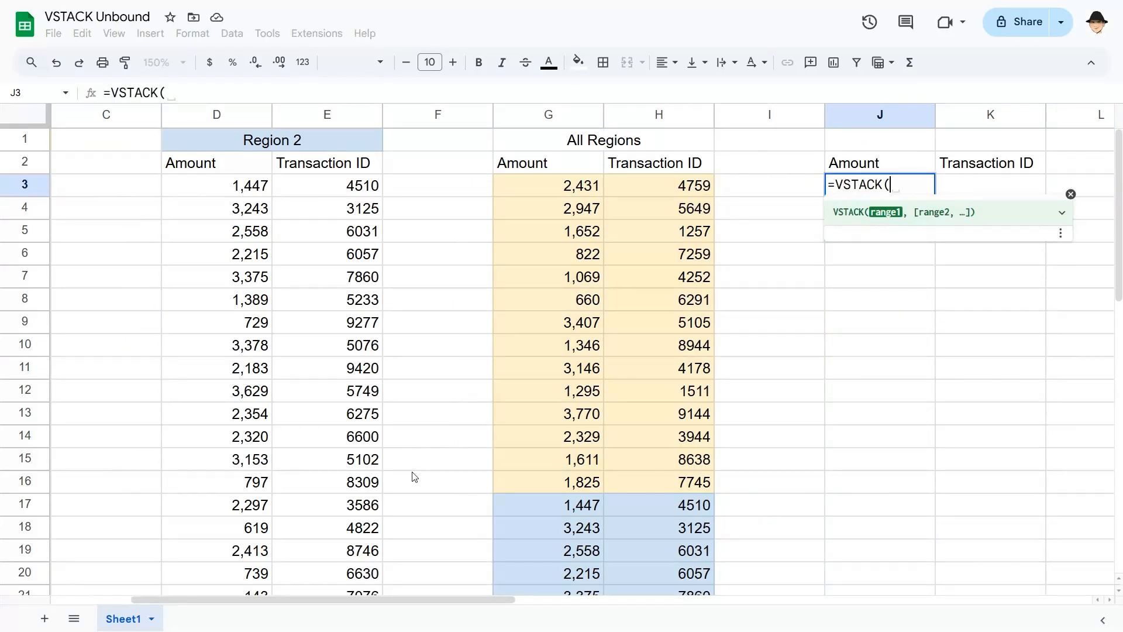
pyautogui.press('Left')
pyautogui.press('Left')
pyautogui.press('Left')
pyautogui.press('Left')
pyautogui.press('Left')
pyautogui.press('Left')
pyautogui.press('Left')
pyautogui.press('Left')
pyautogui.press('Left')
pyautogui.hotkey('ctrl', 'shift', 'Down')
pyautogui.hotkey('shift', 'Right')
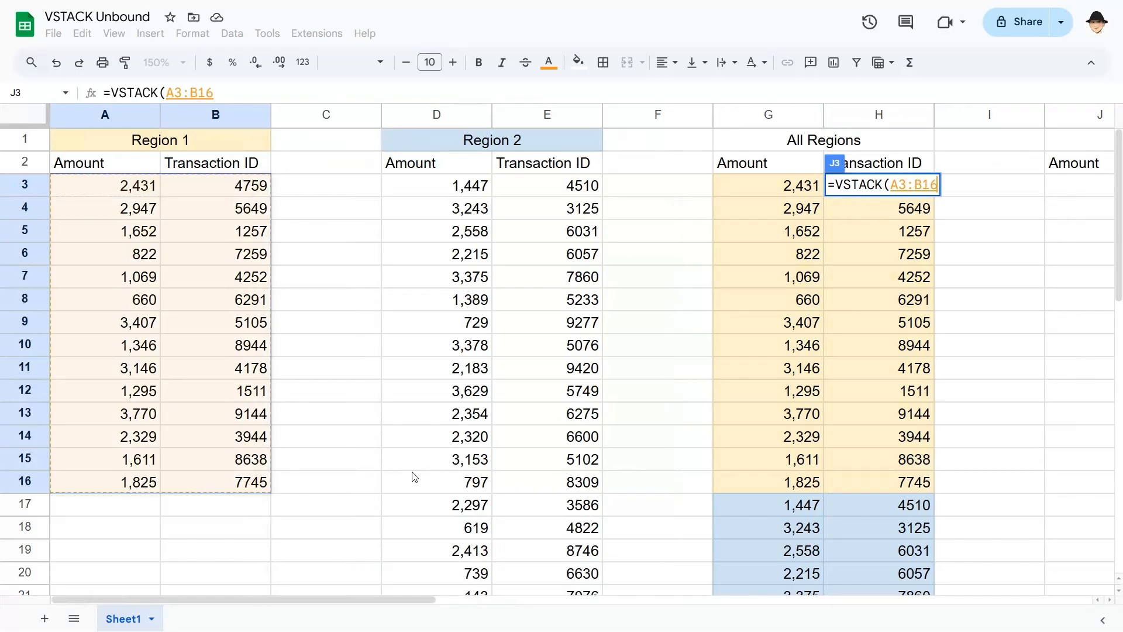
# - Add the Region 2 data D3:E25 as the second VSTACK range and commit the formula in J3
pyautogui.write(',')
pyautogui.press('Left')
pyautogui.press('Left')
pyautogui.press('Left')
pyautogui.press('Left')
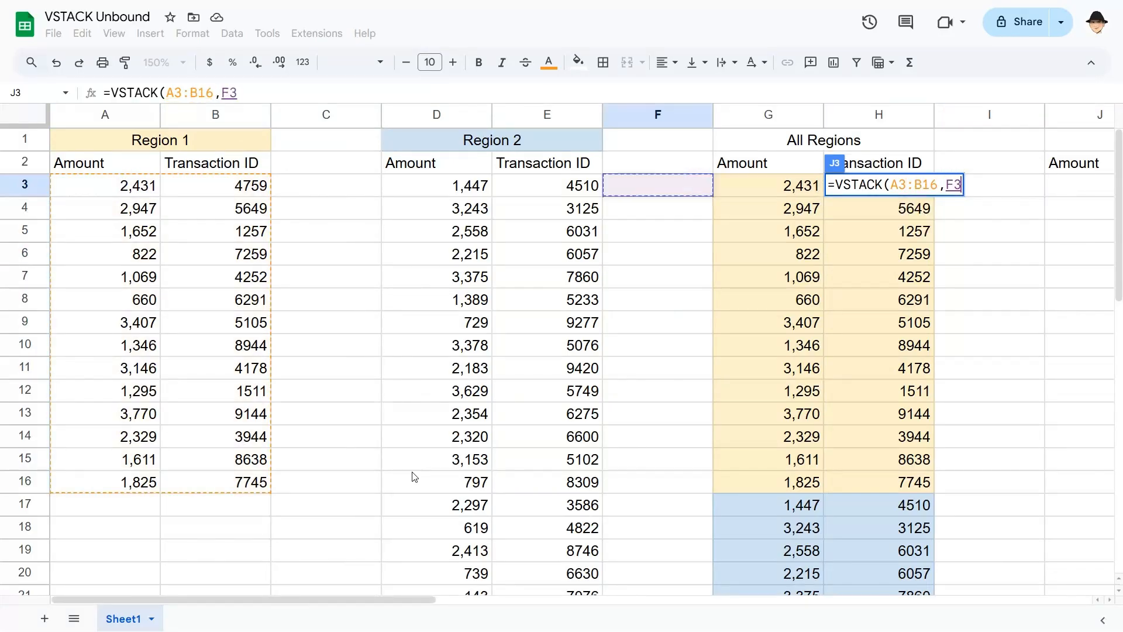
pyautogui.press('Left')
pyautogui.press('Left')
pyautogui.hotkey('ctrl', 'shift', 'Down')
pyautogui.hotkey('shift', 'Right')
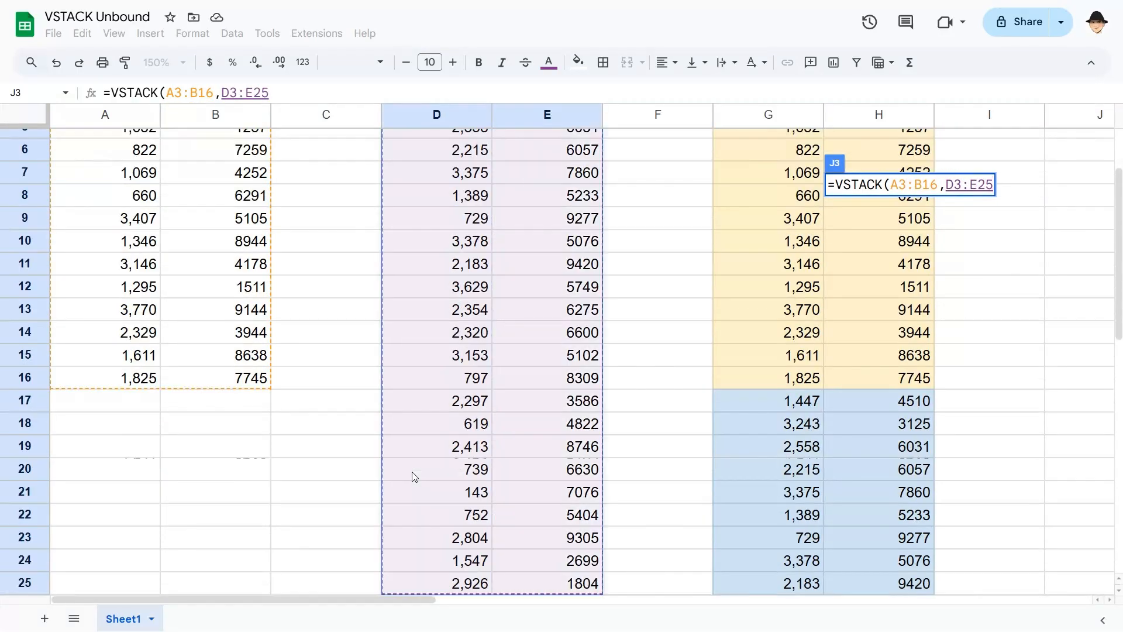
pyautogui.press('Return')
pyautogui.press('Up')
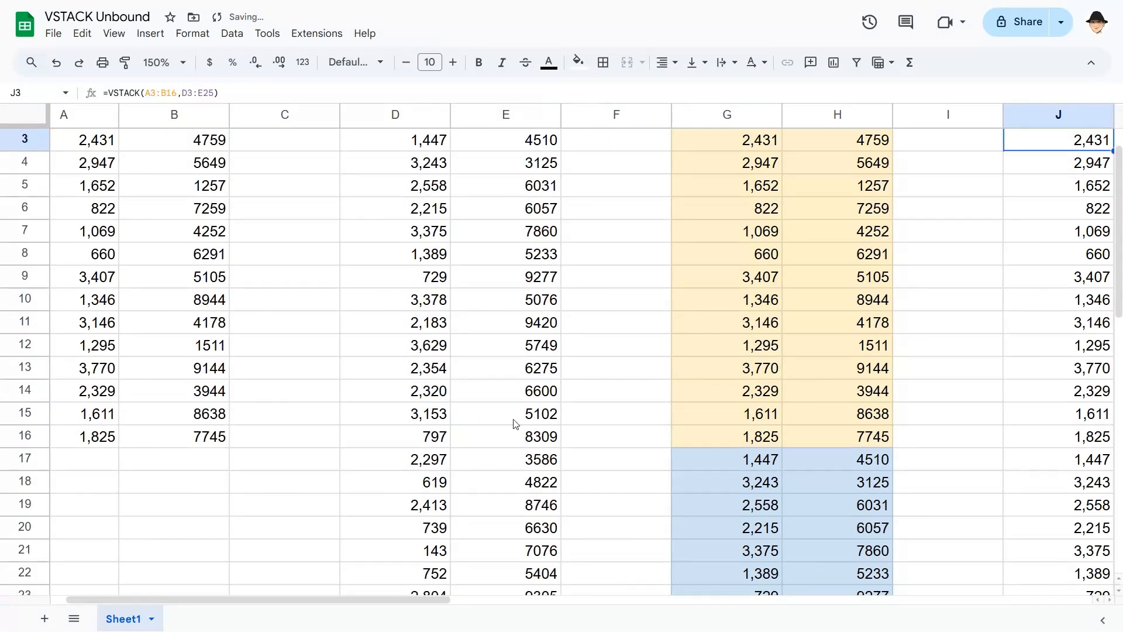
# - Add a Region 2 record in row 26 with amount 3000 and transaction ID 1414
pyautogui.hscroll(1, 515, 423)
pyautogui.scroll(1, 515, 423)
pyautogui.hscroll(1, 515, 423)
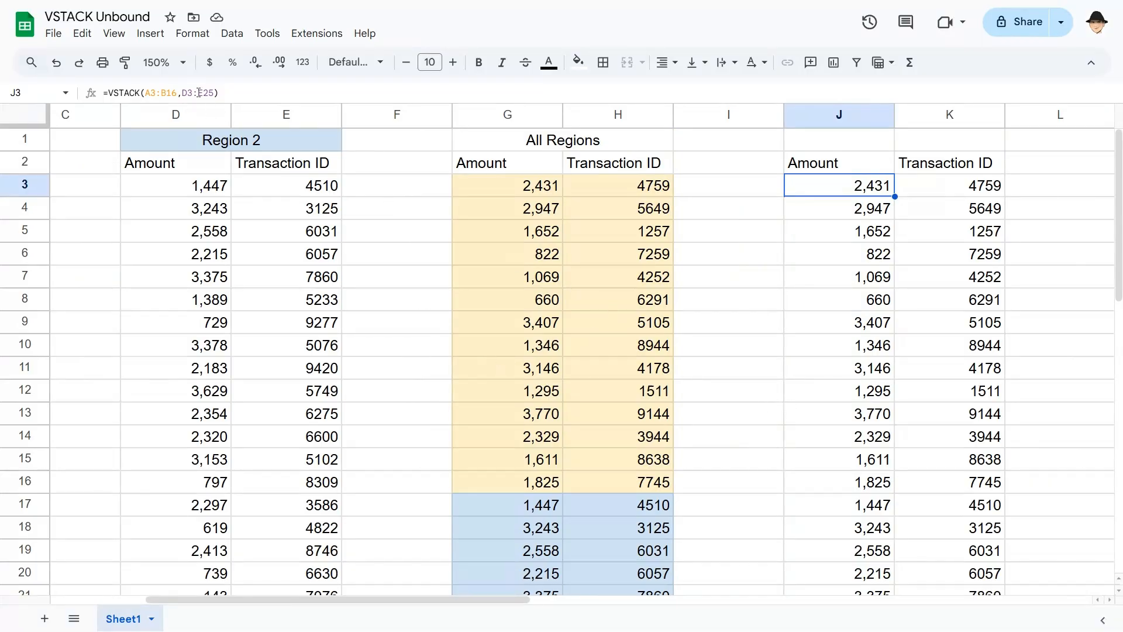
pyautogui.scroll(-5, 263, 246)
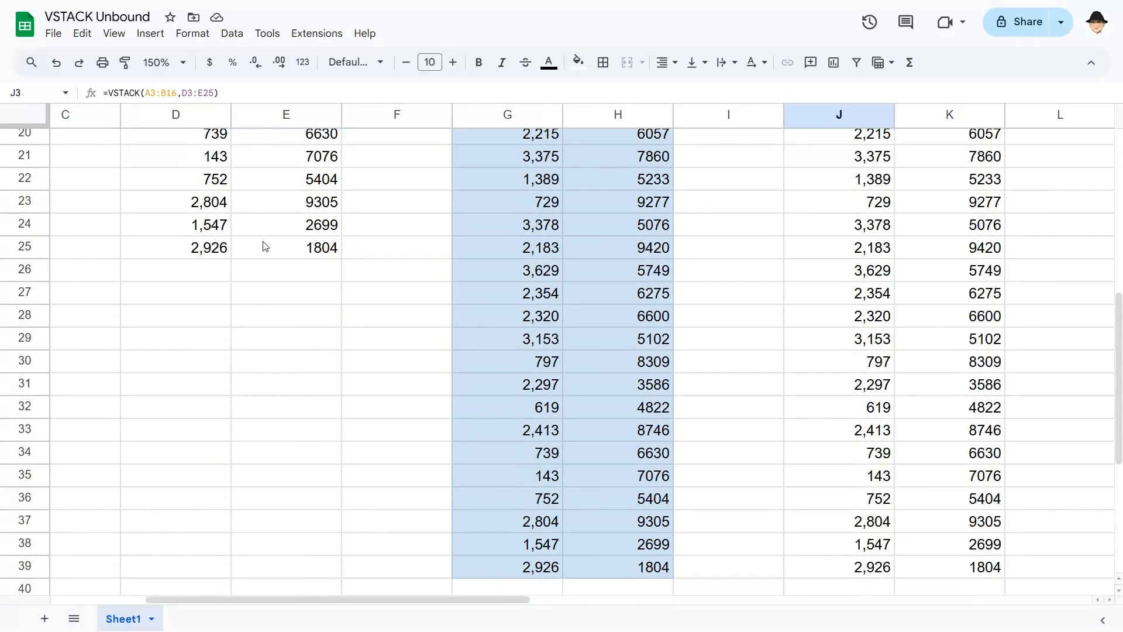
pyautogui.click(221, 271)
pyautogui.scroll(1, 221, 266)
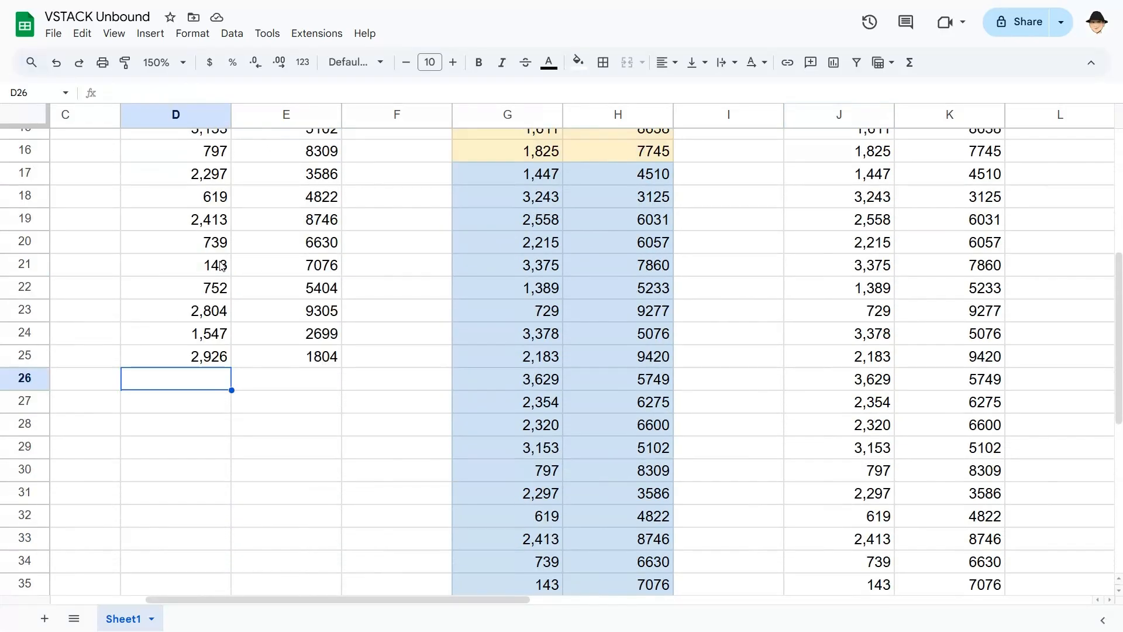
pyautogui.write('3000')
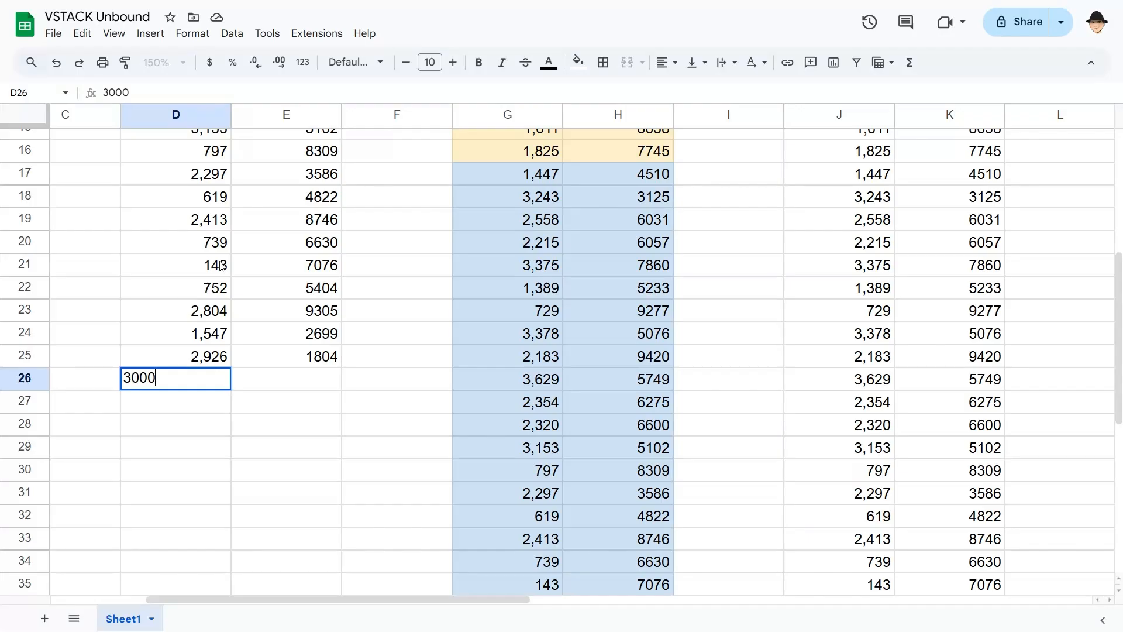
pyautogui.press('Tab')
pyautogui.write('1414')
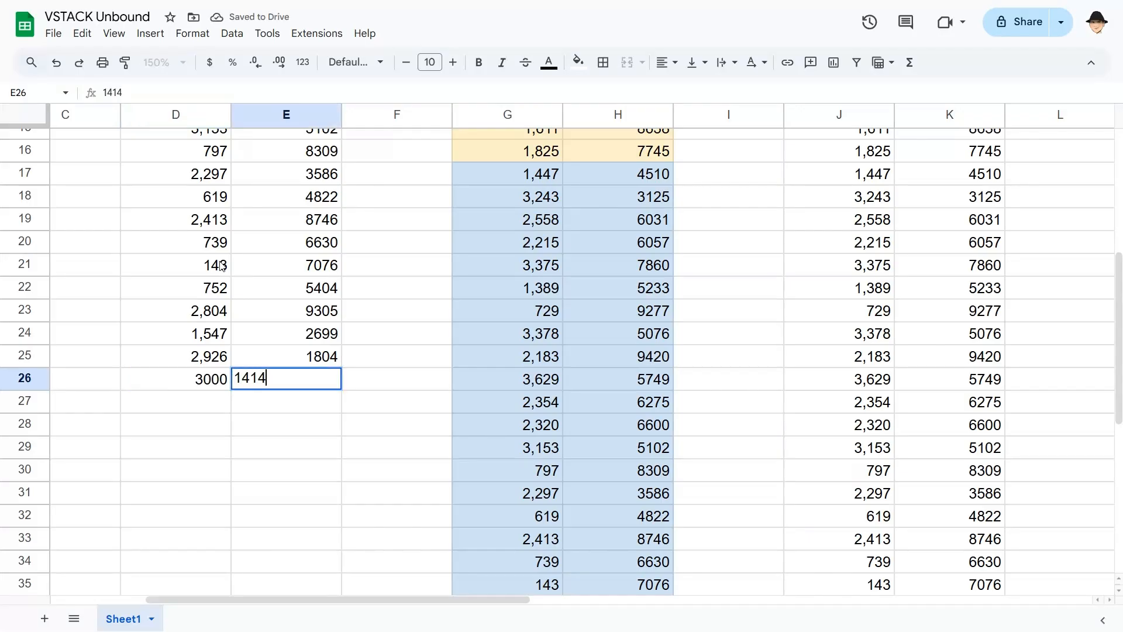
pyautogui.press('Tab')
# - Check the end of the stacked output around J40:K40 for the added Region 2 record
pyautogui.scroll(-5, 901, 316)
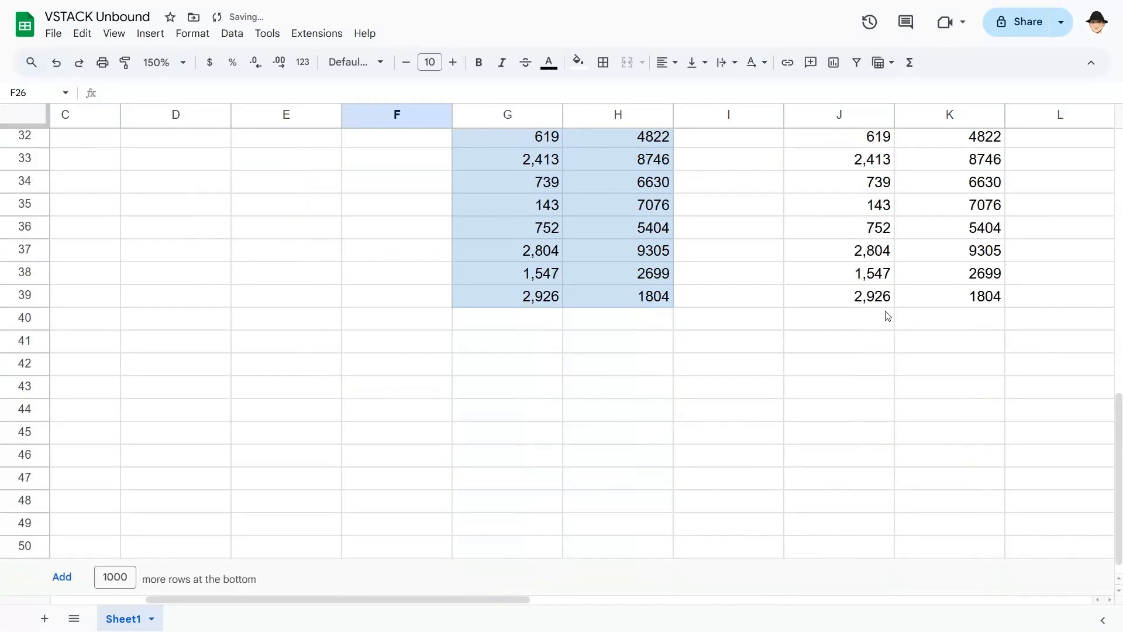
pyautogui.moveTo(848, 322); pyautogui.dragTo(933, 324)
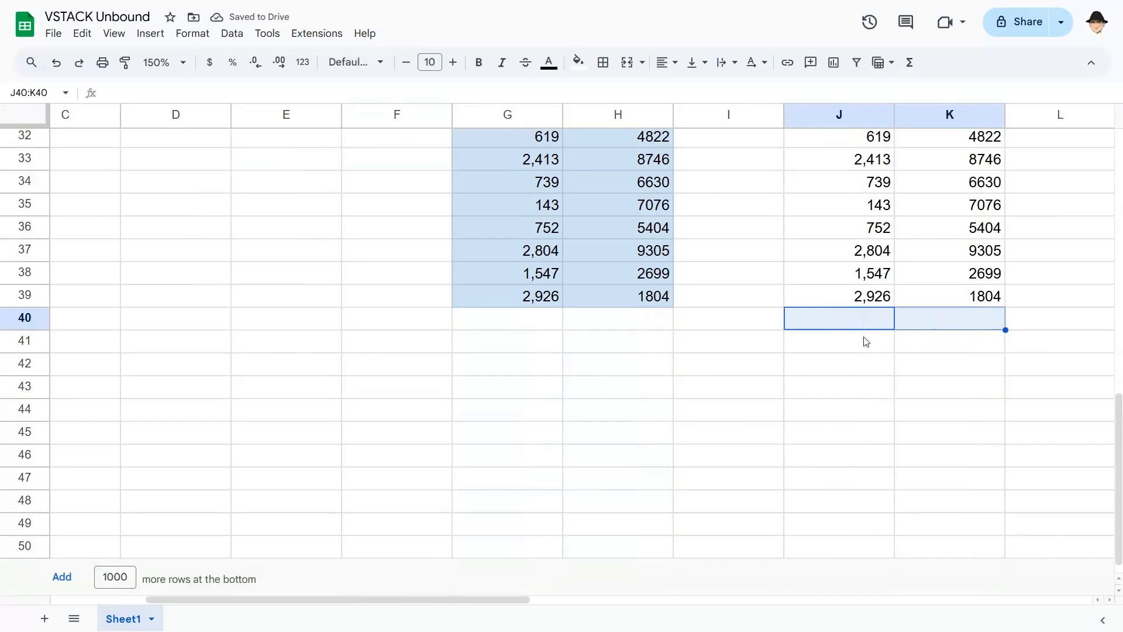
pyautogui.scroll(10, 510, 318)
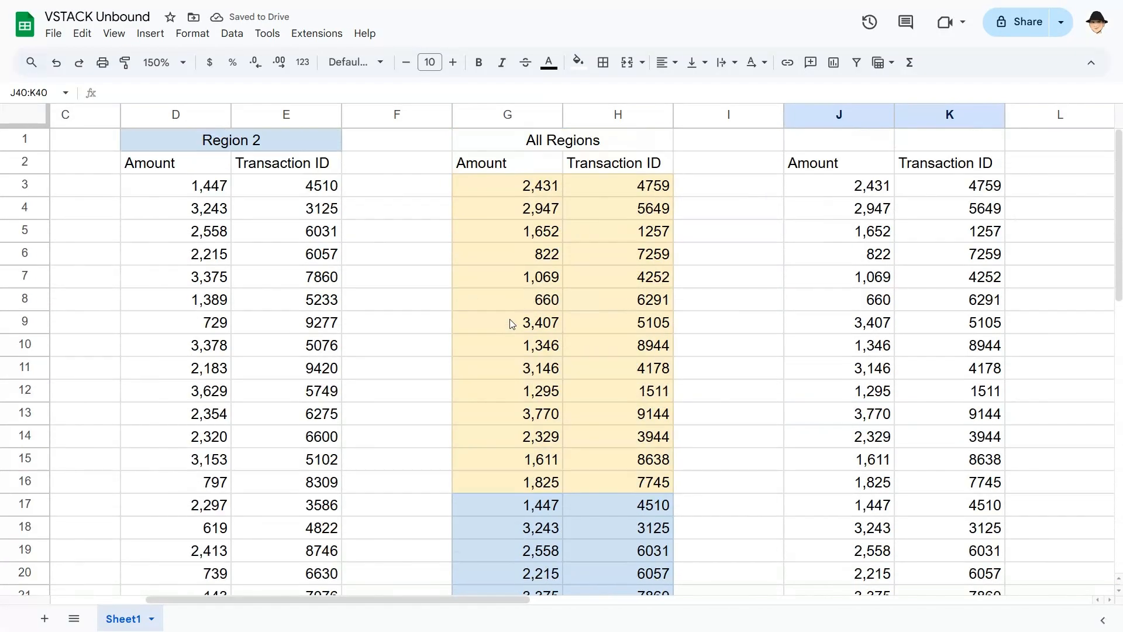
# - Change the VSTACK formula in J3 to the open-ended ranges A3:B and D3:E
pyautogui.click(885, 186)
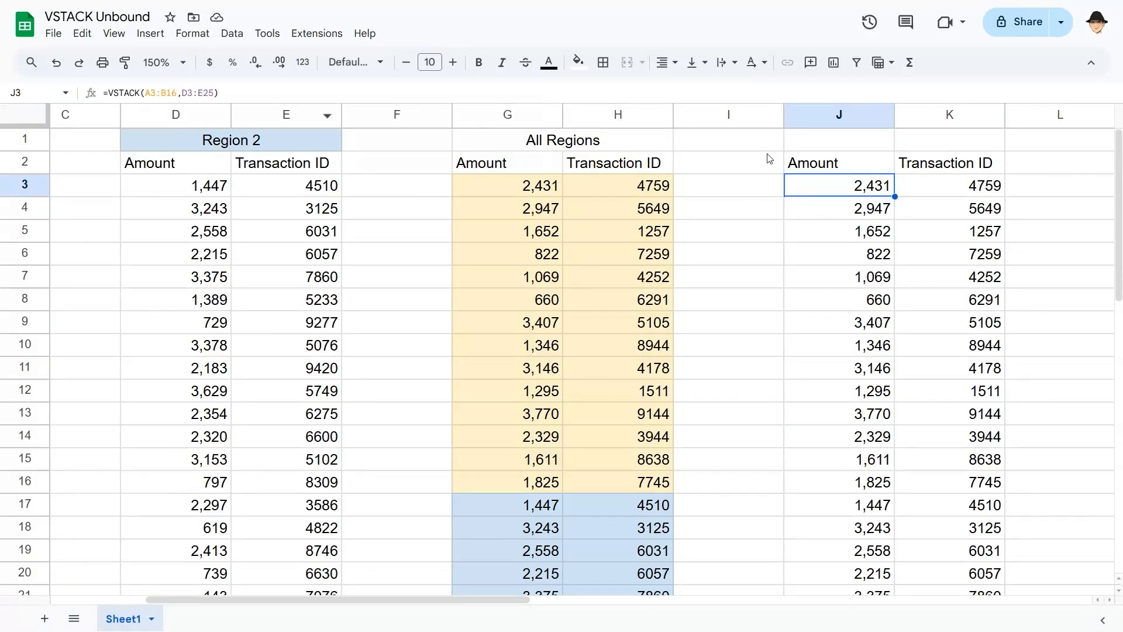
pyautogui.doubleClick(878, 194)
pyautogui.click(891, 186)
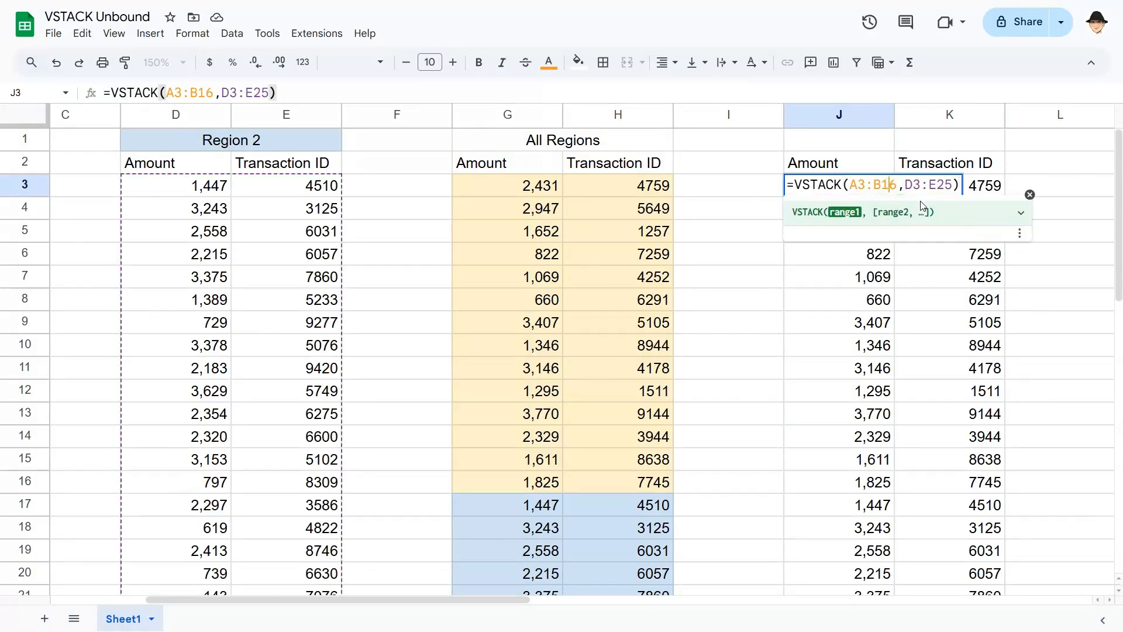
pyautogui.press('BackSpace')
pyautogui.press('BackSpace')
pyautogui.press('Right')
pyautogui.press('Right')
pyautogui.press('Right')
pyautogui.press('Right')
pyautogui.press('Right')
pyautogui.press('Right')
pyautogui.press('Right')
pyautogui.press('BackSpace')
pyautogui.press('BackSpace')
pyautogui.press('Return')
pyautogui.press('Up')
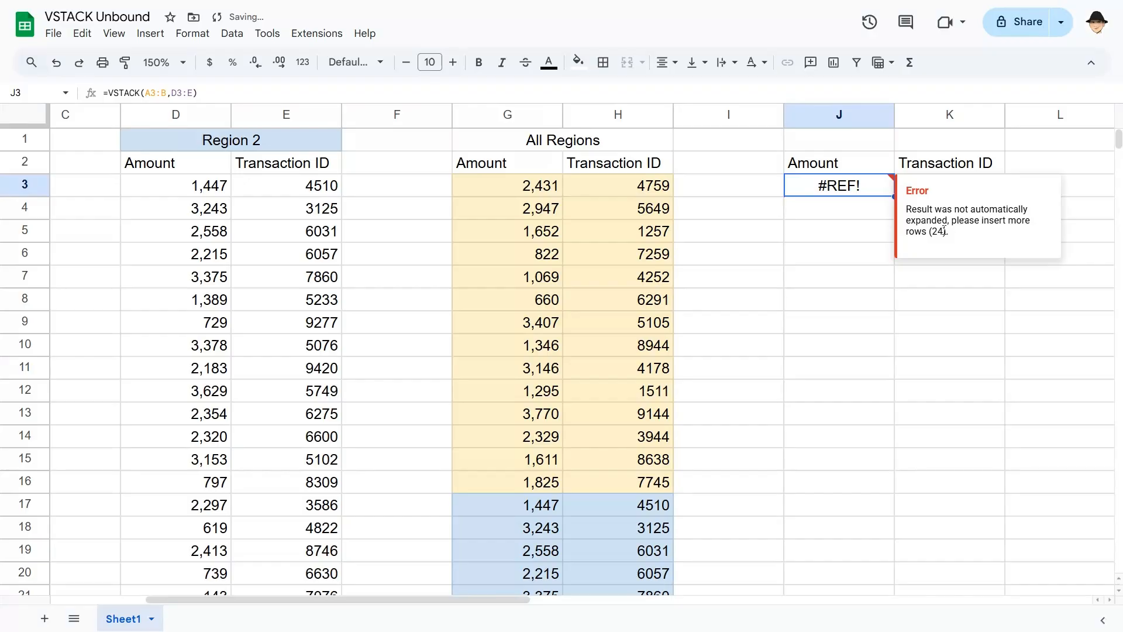
# - Examine how far down the sheet's rows extend, then return to the Region 1 and Region 2 data
pyautogui.click(820, 241)
pyautogui.hotkey('ctrl', 'Down')
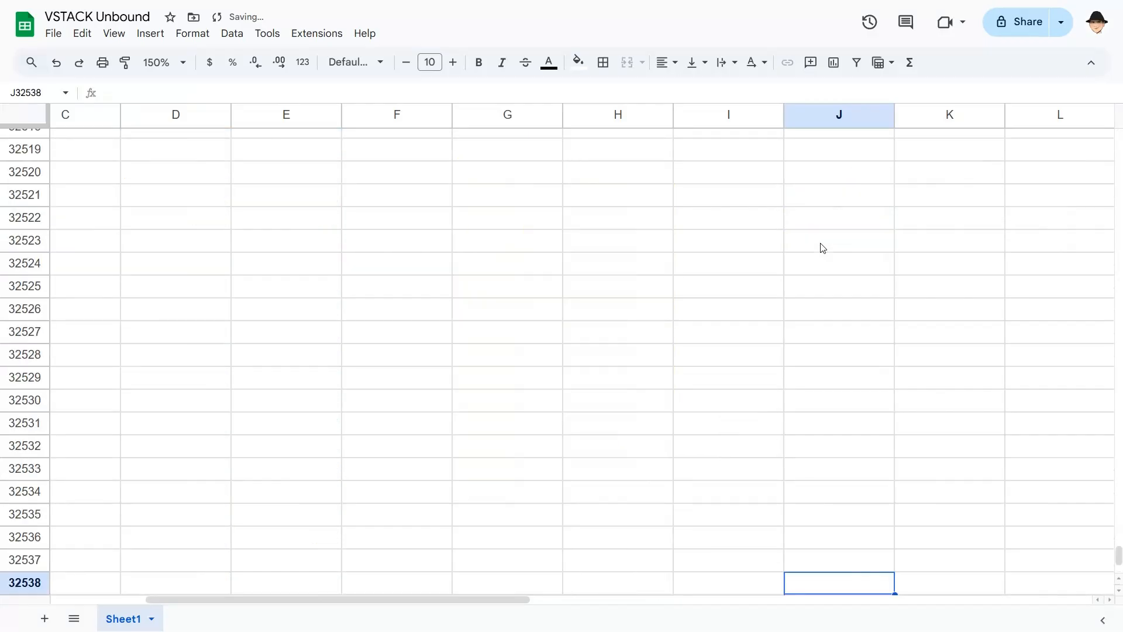
pyautogui.scroll(-10, 175, 379)
pyautogui.click(168, 393)
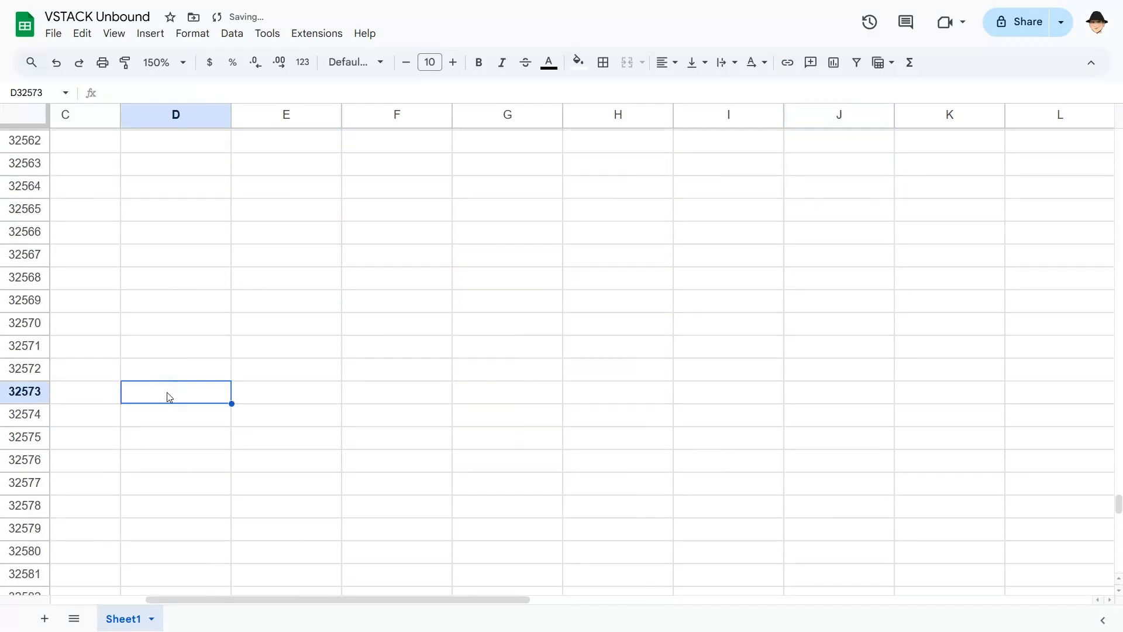
pyautogui.hotkey('ctrl', 'Down')
pyautogui.hotkey('ctrl', 'Down')
pyautogui.hotkey('ctrl', 'Down')
pyautogui.hotkey('ctrl', 'Down')
pyautogui.hotkey('ctrl', 'Down')
pyautogui.hotkey('ctrl', 'Down')
pyautogui.hotkey('ctrl', 'Down')
pyautogui.hotkey('ctrl', 'Down')
pyautogui.hotkey('ctrl', 'Down')
pyautogui.hotkey('ctrl', 'Down')
pyautogui.hotkey('ctrl', 'Down')
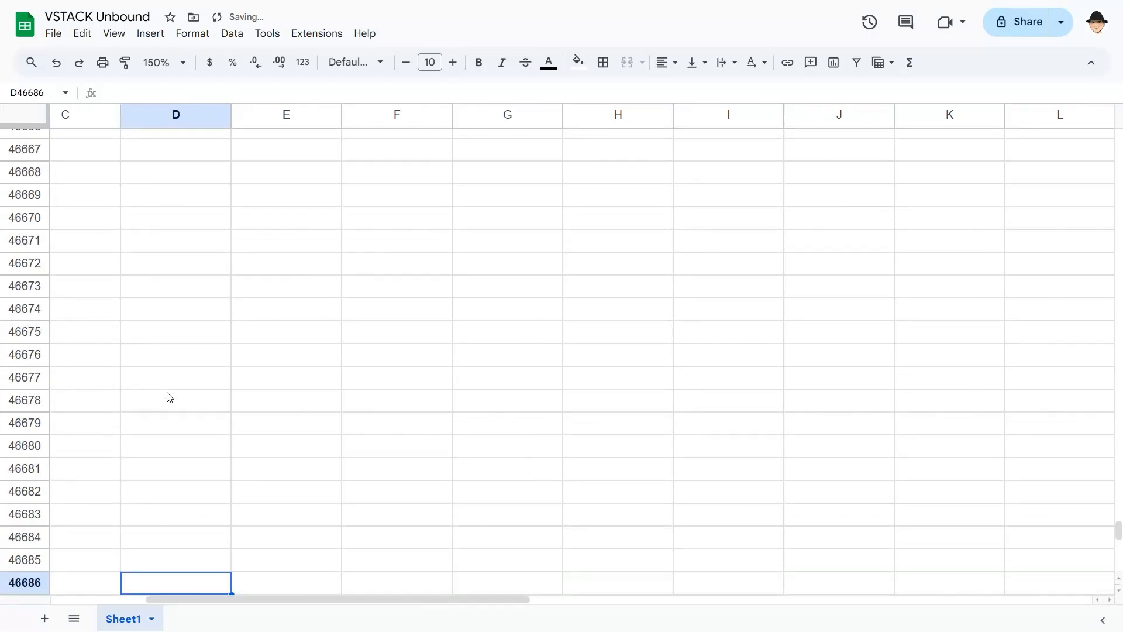
pyautogui.hotkey('ctrl', 'Home')
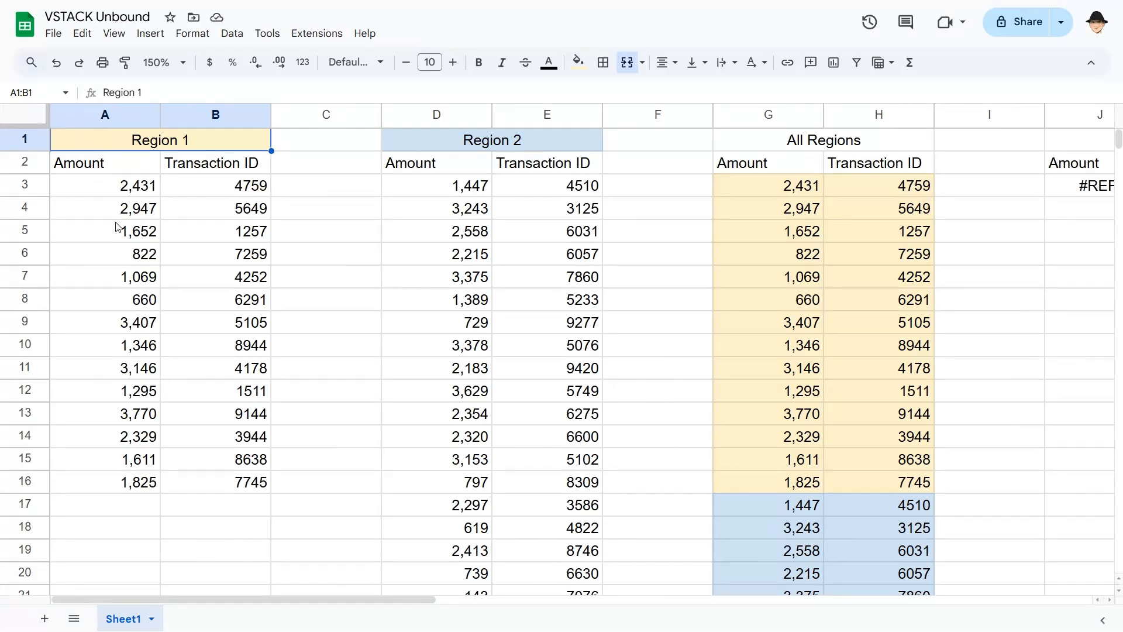
pyautogui.click(408, 218)
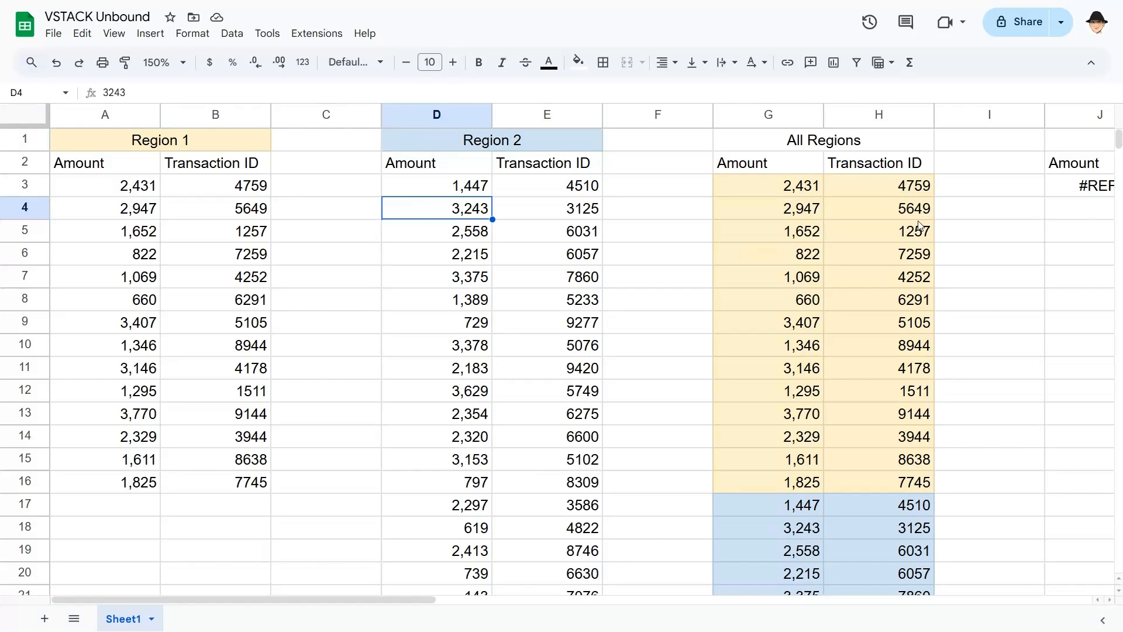
# - Delete the open-ended VSTACK formula from cell J3
pyautogui.click(1075, 189)
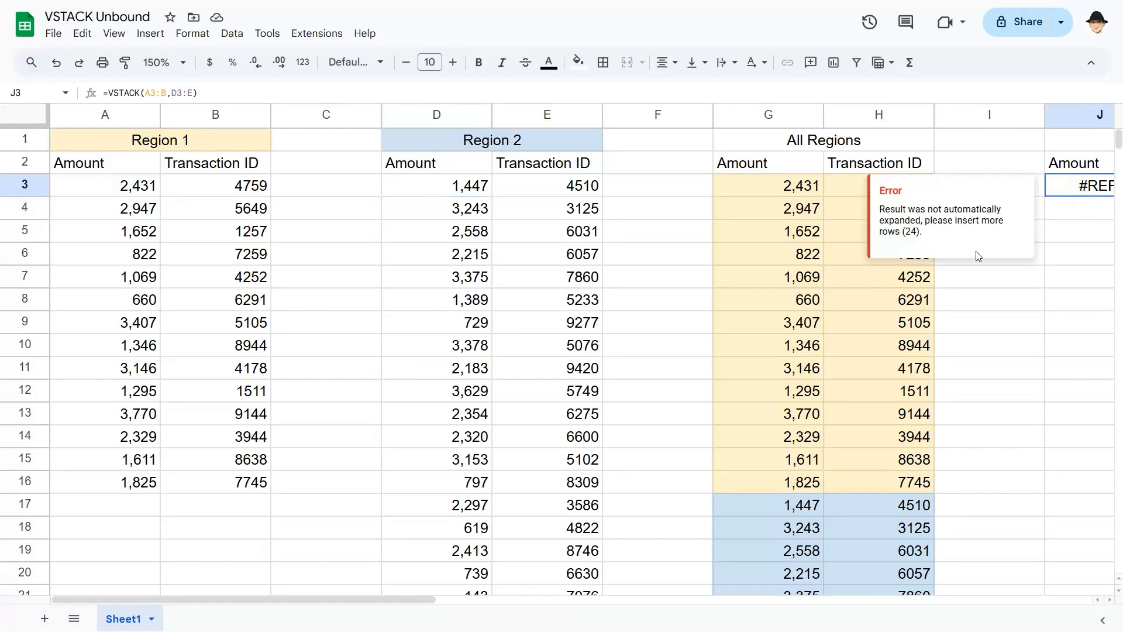
pyautogui.press('Delete')
pyautogui.hotkey('ctrl', 'Home')
# - Delete the surplus empty rows 51 to 50500 from the sheet
pyautogui.scroll(-6, 522, 296)
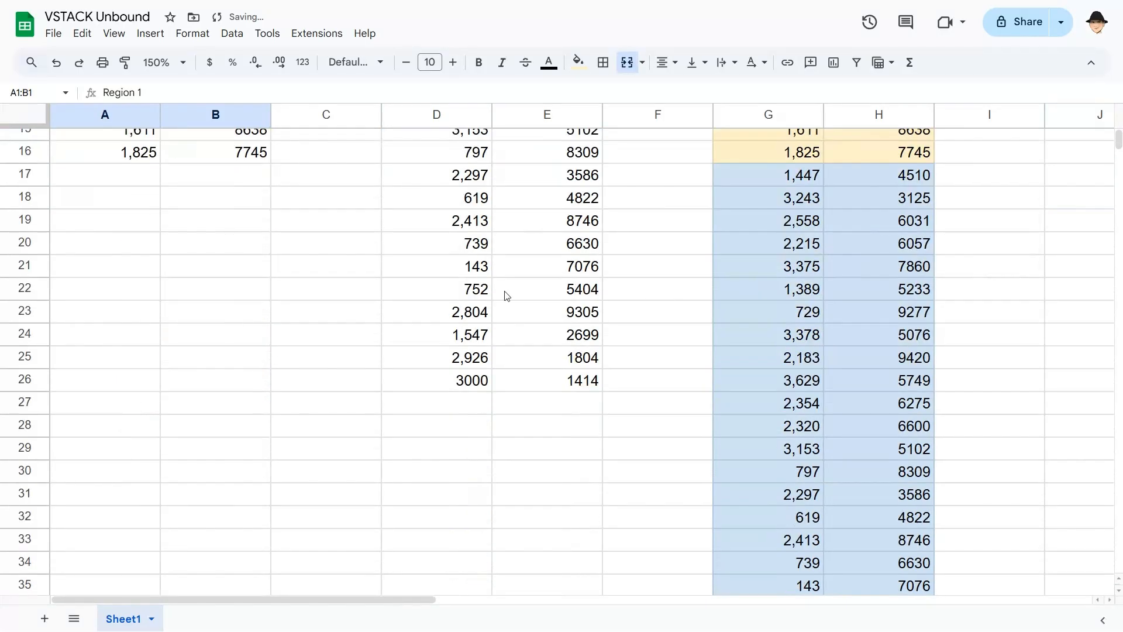
pyautogui.scroll(-10, 215, 378)
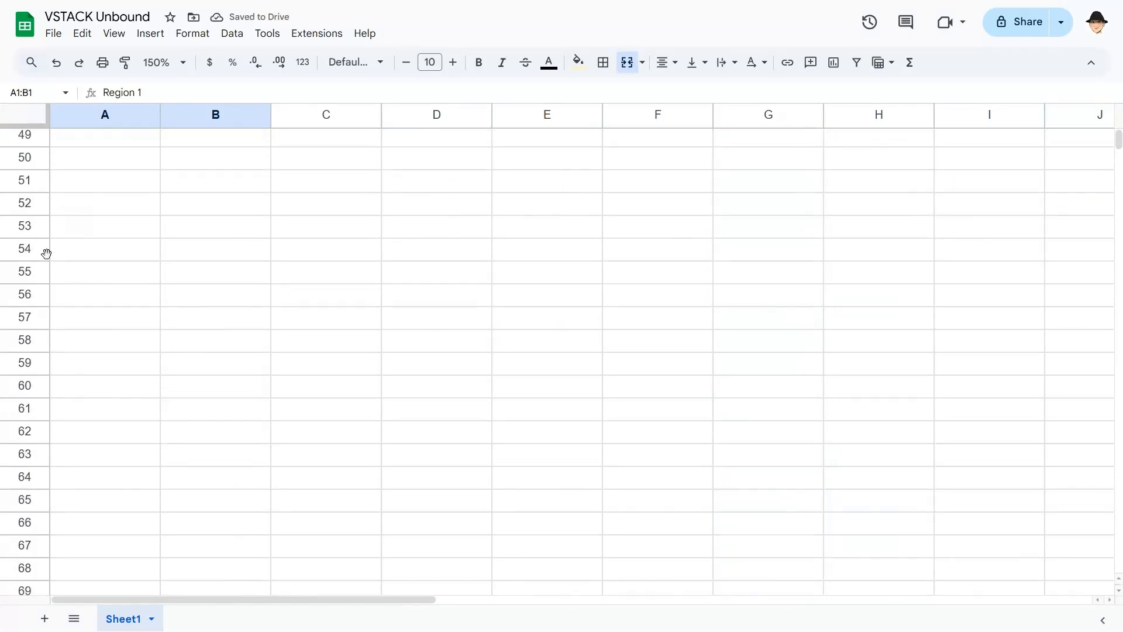
pyautogui.click(26, 203)
pyautogui.press('Up')
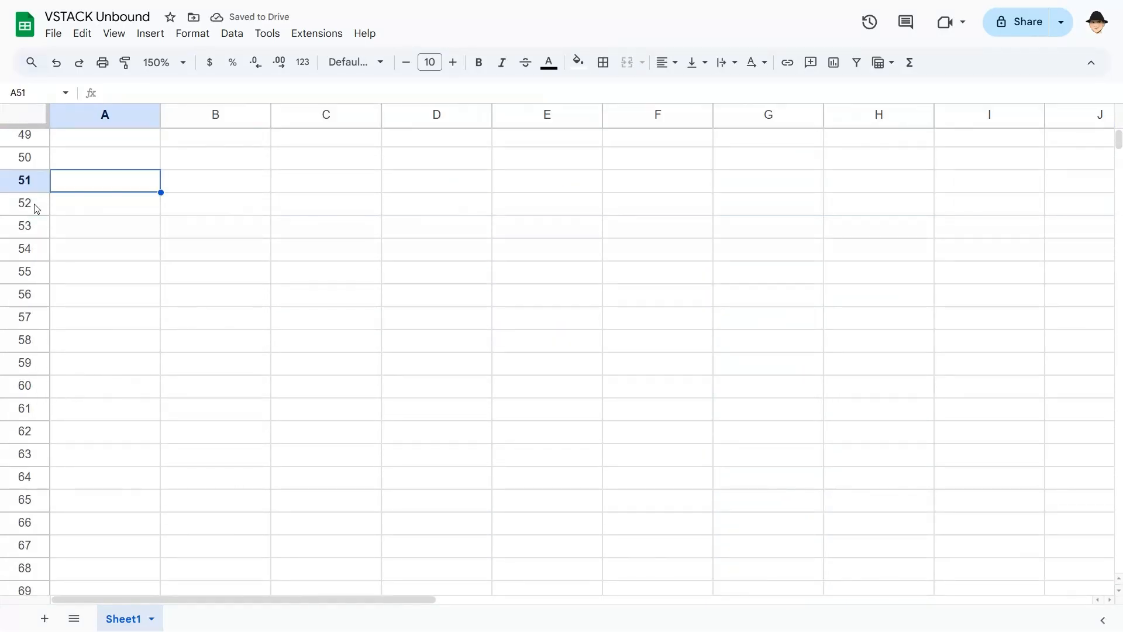
pyautogui.hotkey('shift', 'space')
pyautogui.hotkey('ctrl', 'shift', 'Down')
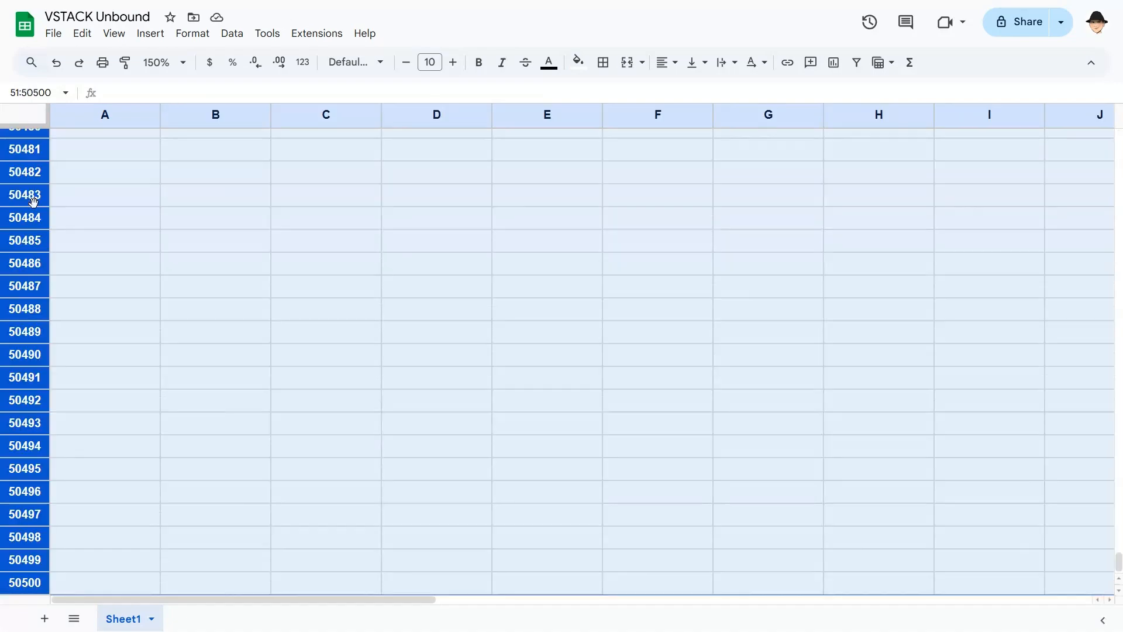
pyautogui.scroll(-1, 217, 299)
pyautogui.rightClick(236, 281)
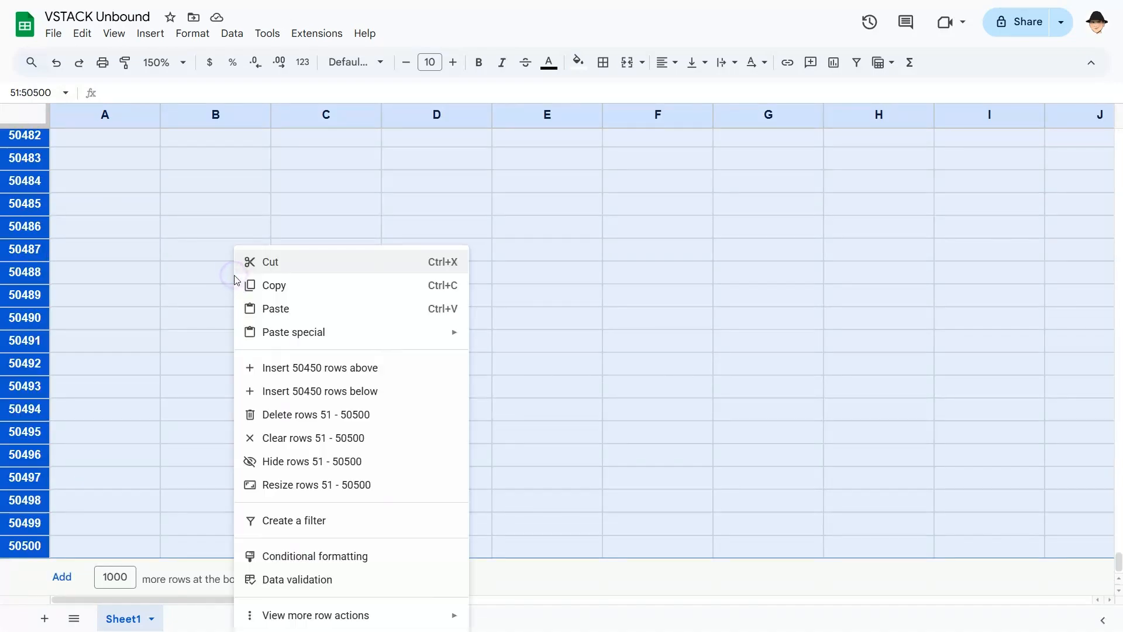
pyautogui.click(348, 412)
pyautogui.click(575, 361)
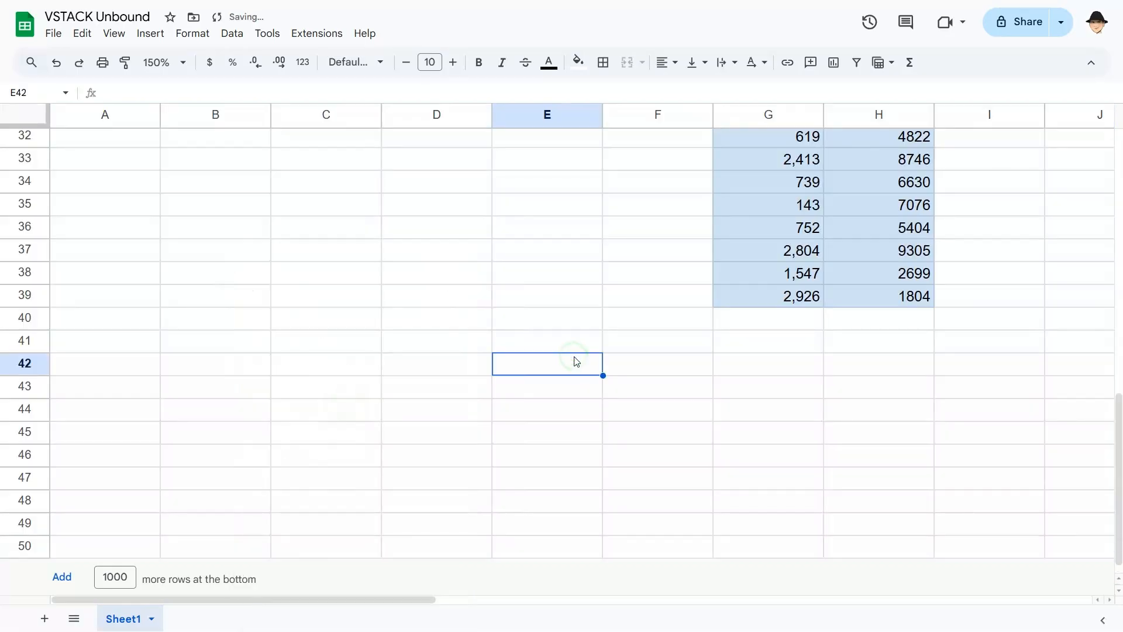
# - Enter =QUERY(VSTACK(A3:B,D3:E),"Select * where Col1 is not null") in cell J3
pyautogui.hotkey('ctrl', 'Home')
pyautogui.hscroll(3, 1006, 260)
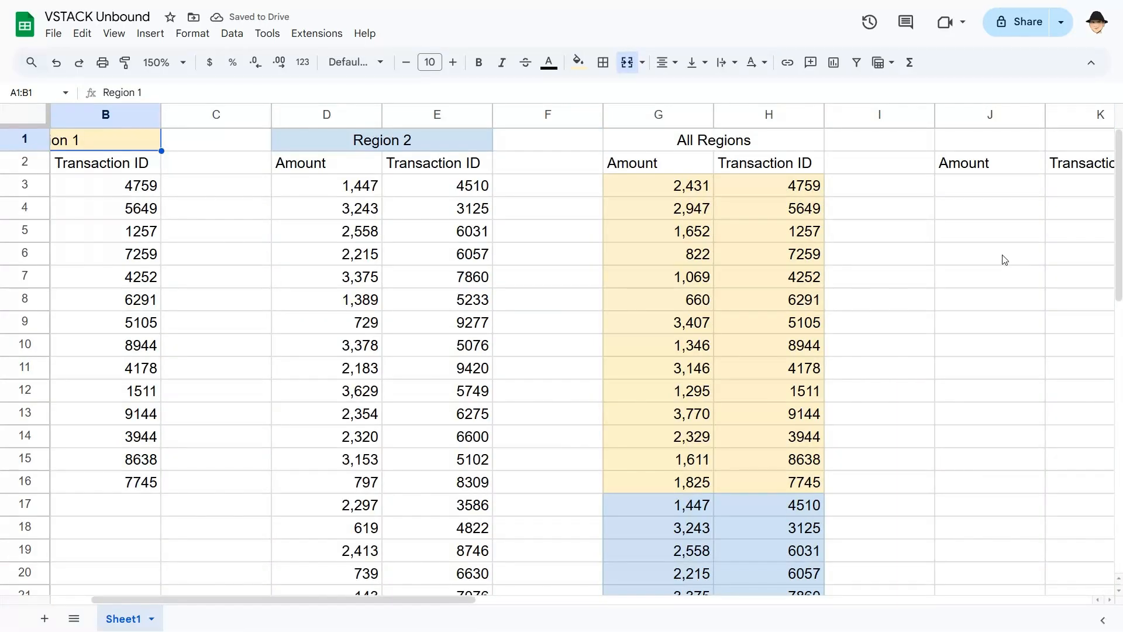
pyautogui.click(807, 188)
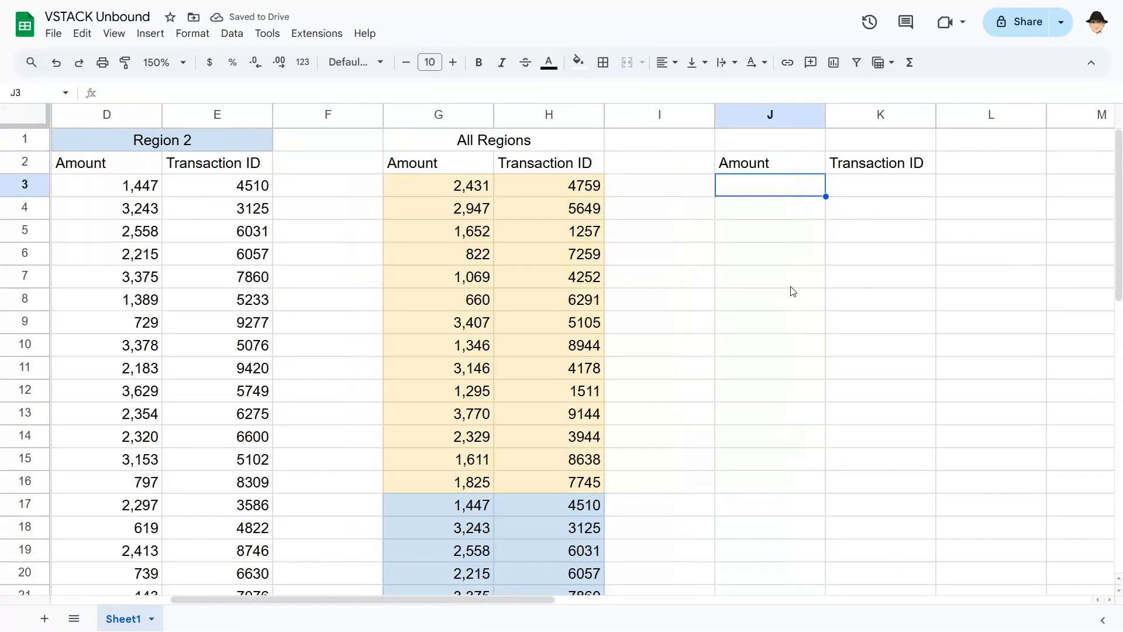
pyautogui.write('=QUER')
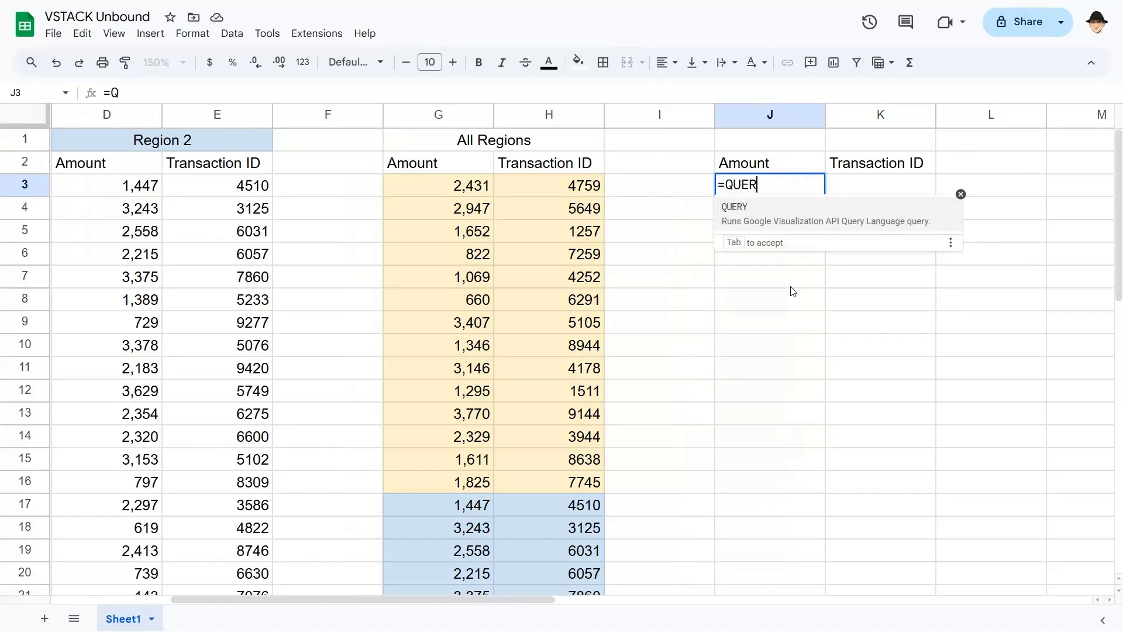
pyautogui.write('Y(VSTACK(')
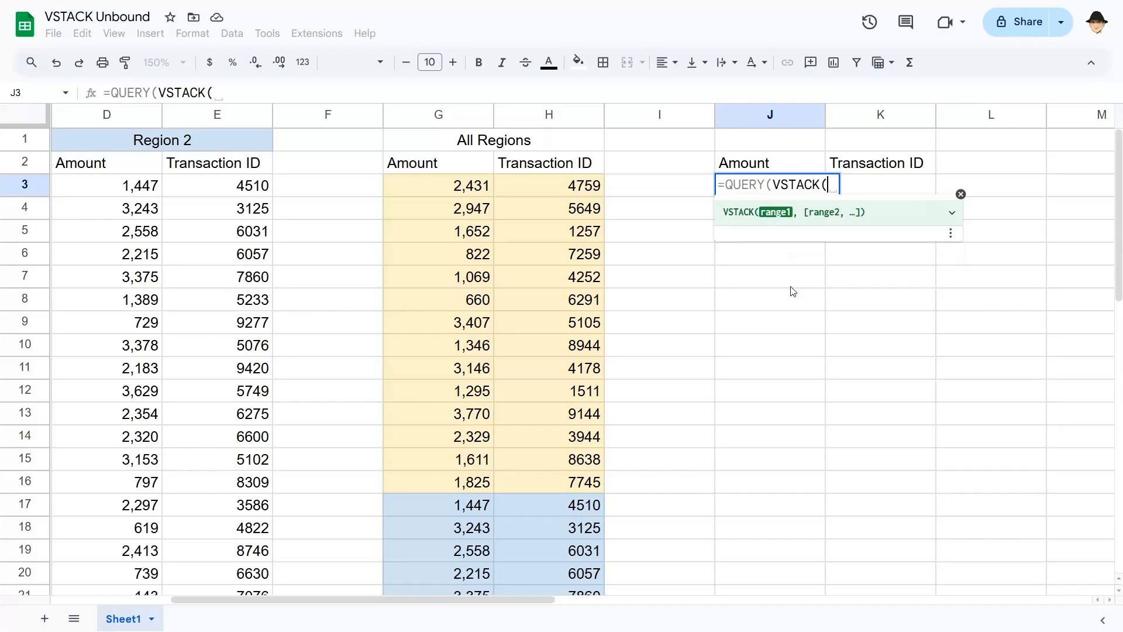
pyautogui.write('A3:')
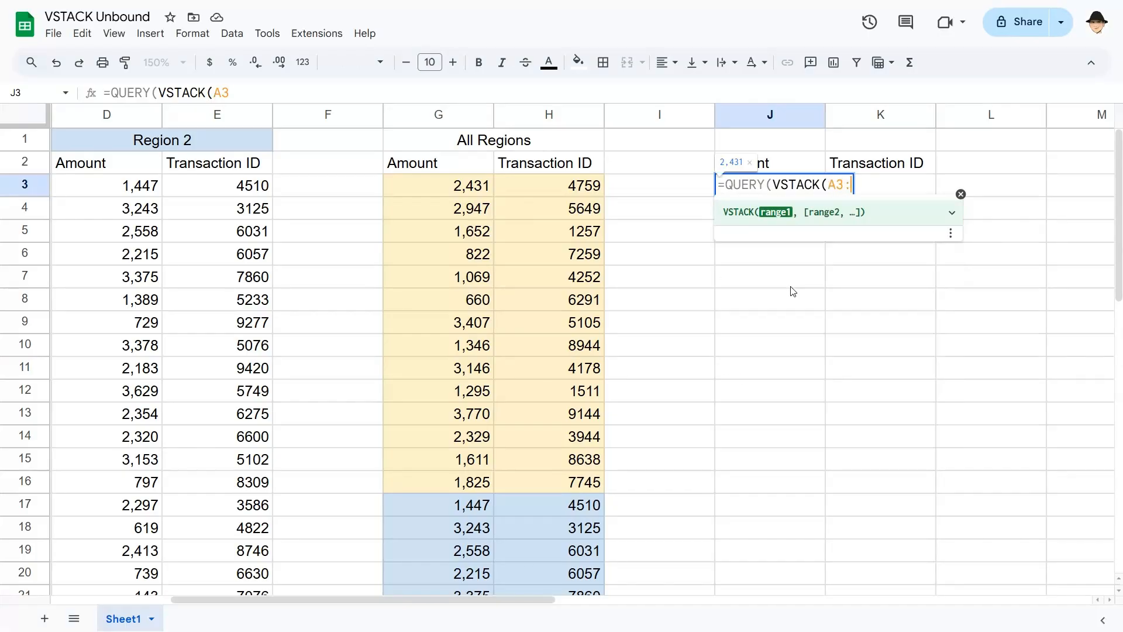
pyautogui.write('B,D')
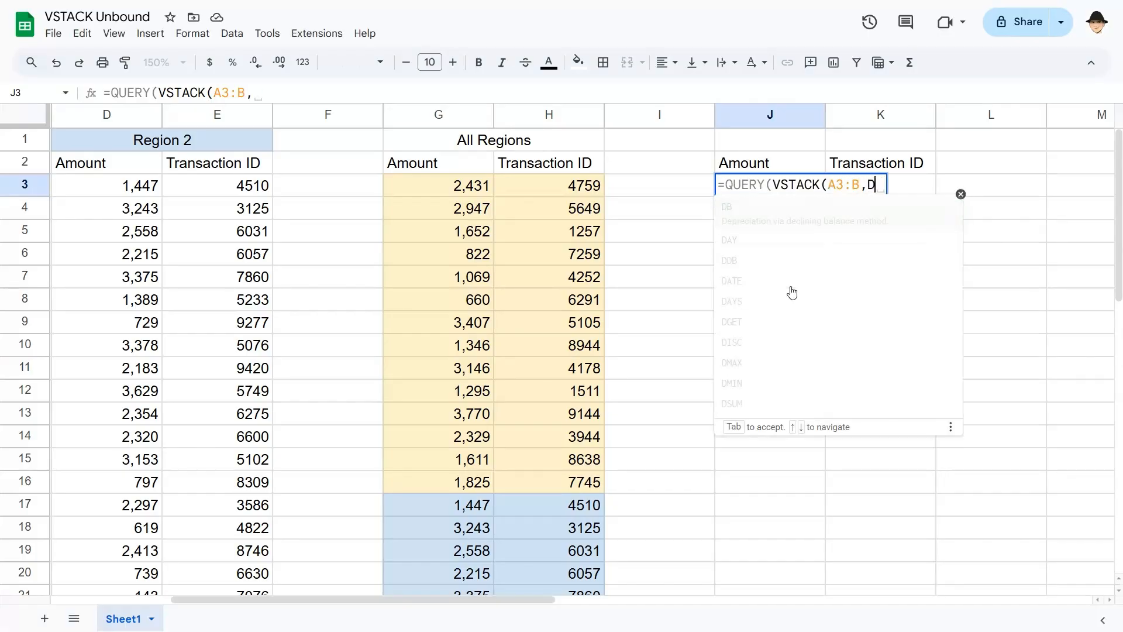
pyautogui.write('3:E),')
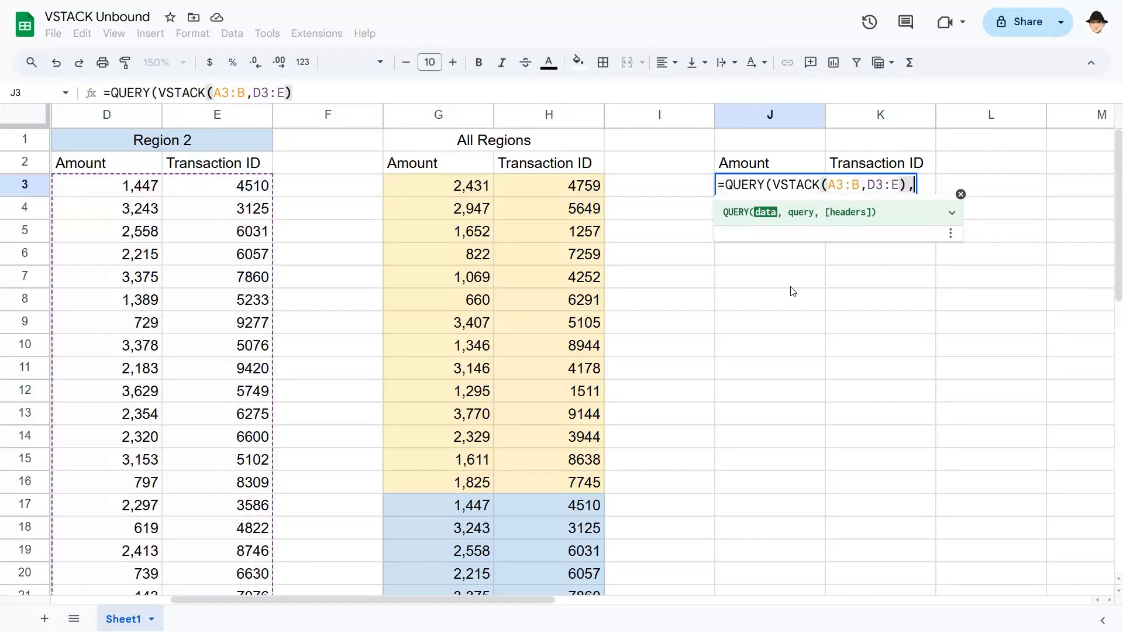
pyautogui.write('"S')
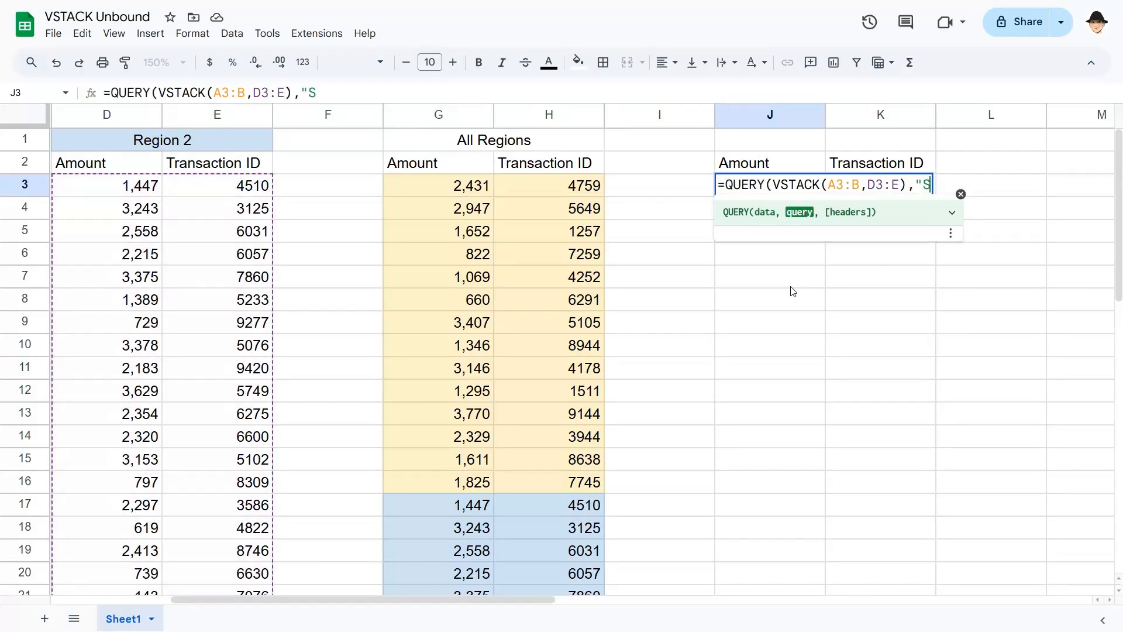
pyautogui.write('elect * wehre')
pyautogui.hotkey('ctrl', 'BackSpace')
pyautogui.write('where Col1 is not null")')
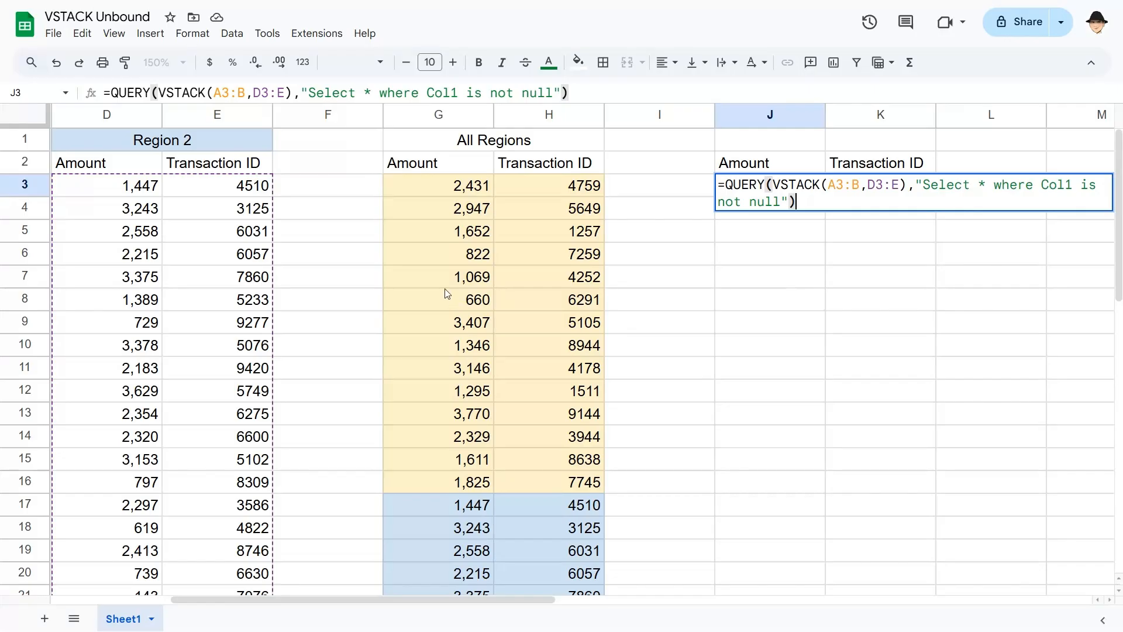
pyautogui.press('Return')
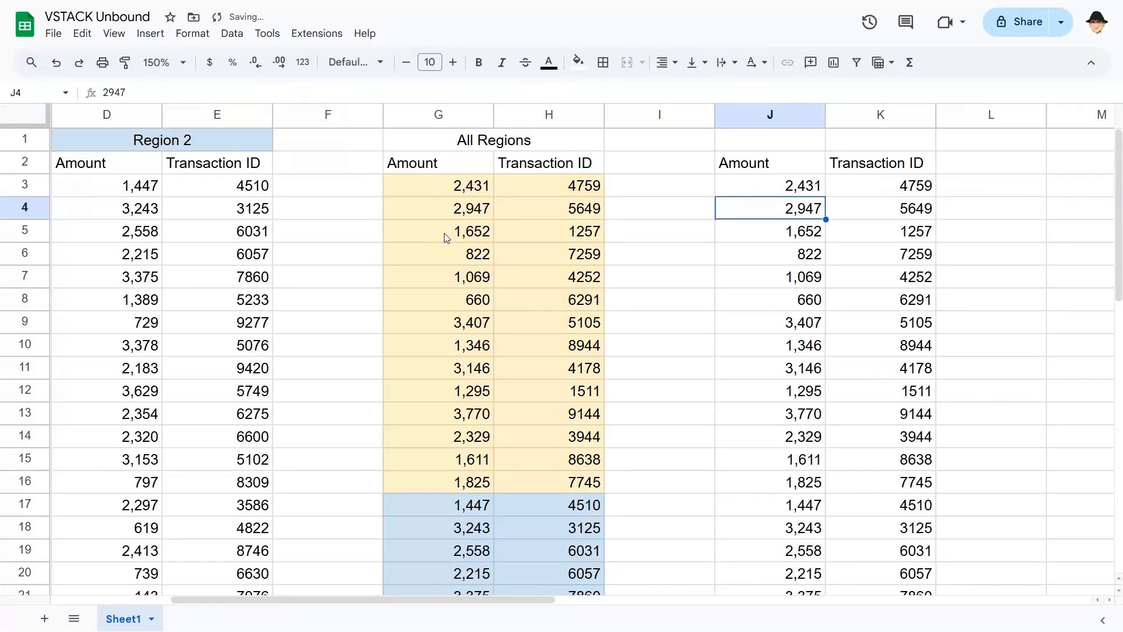
# - Compare the last row of the stacked QUERY output with the last row of the Region 2 table
pyautogui.click(812, 184)
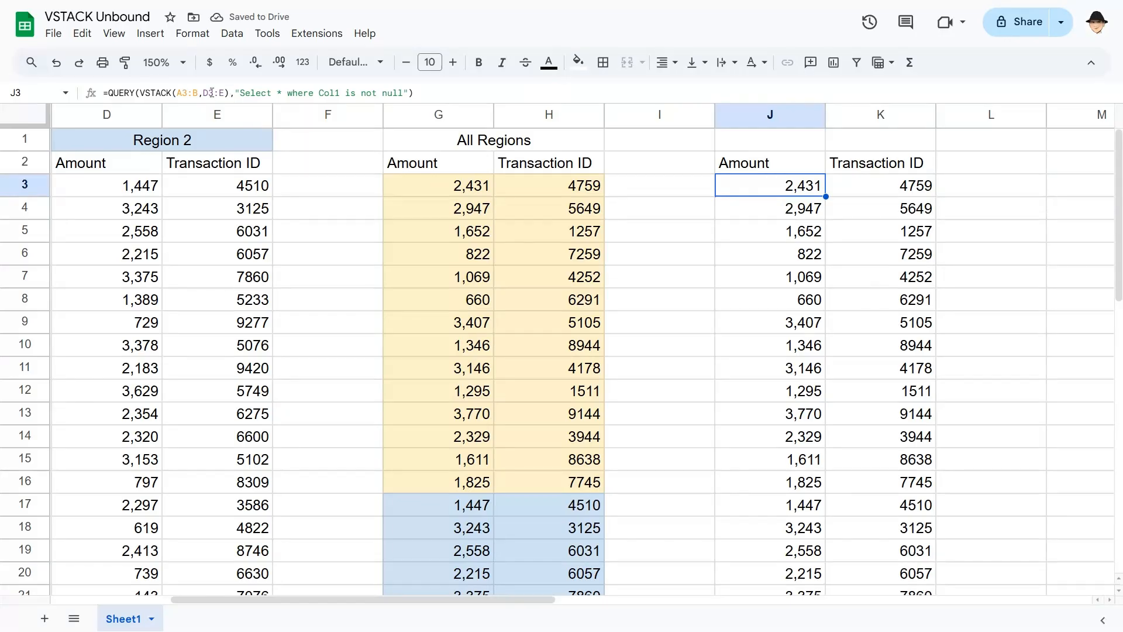
pyautogui.scroll(-10, 764, 224)
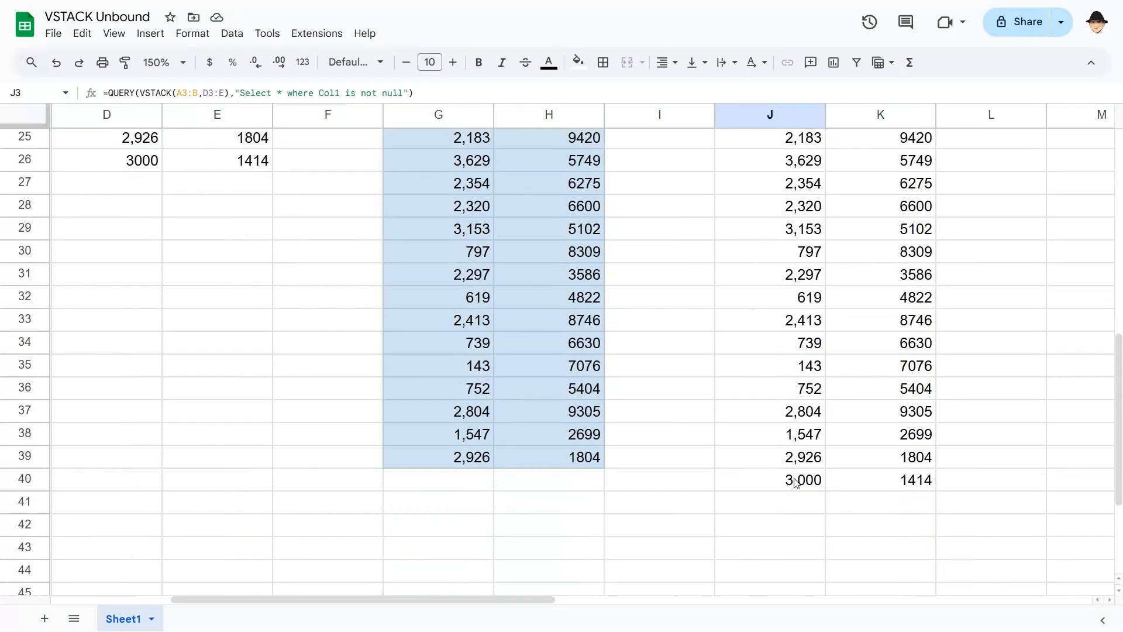
pyautogui.click(790, 479)
pyautogui.click(123, 165)
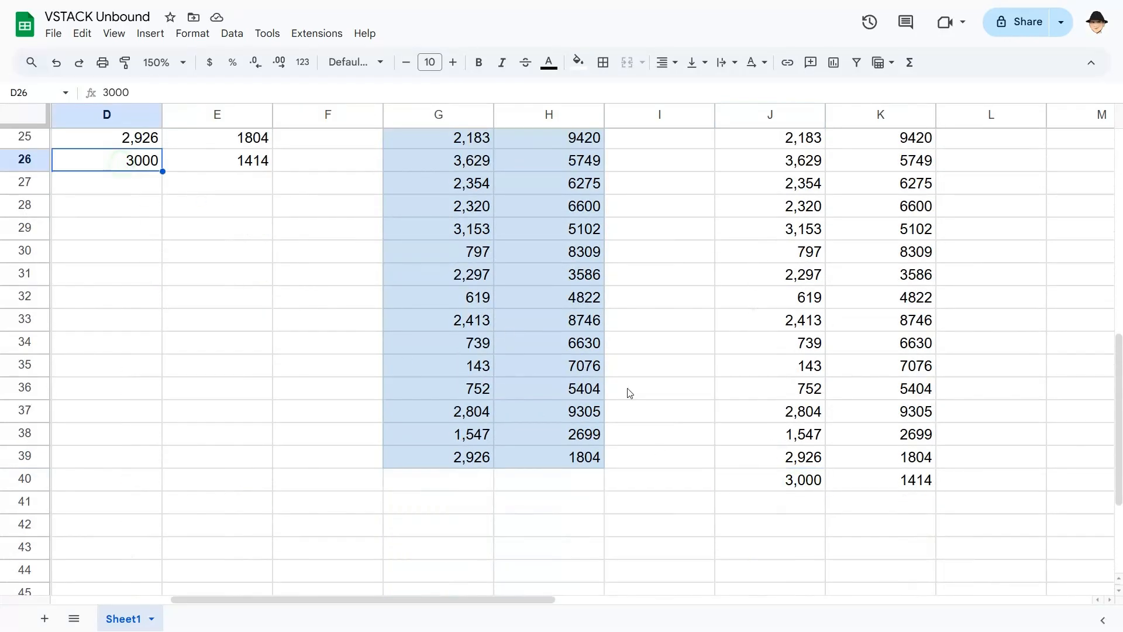
pyautogui.click(766, 478)
# - Add a Region 1 record in row 17 with amount 2000 and transaction ID 1000
pyautogui.scroll(4, 420, 360)
pyautogui.hscroll(-3, 420, 360)
pyautogui.scroll(5, 346, 357)
pyautogui.click(132, 509)
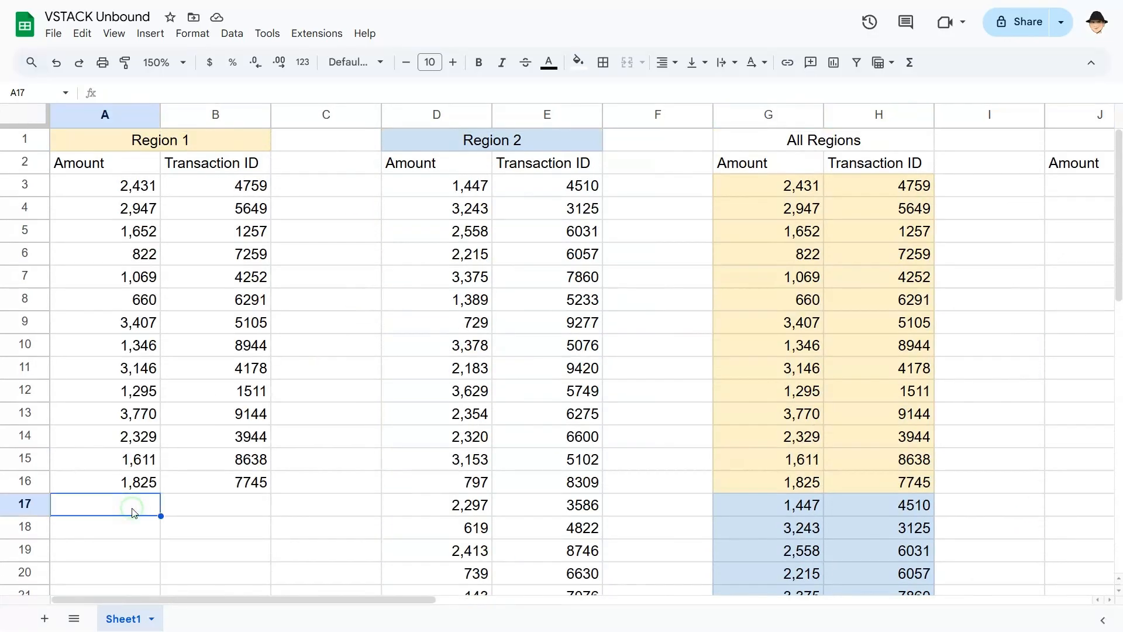
pyautogui.write('2000')
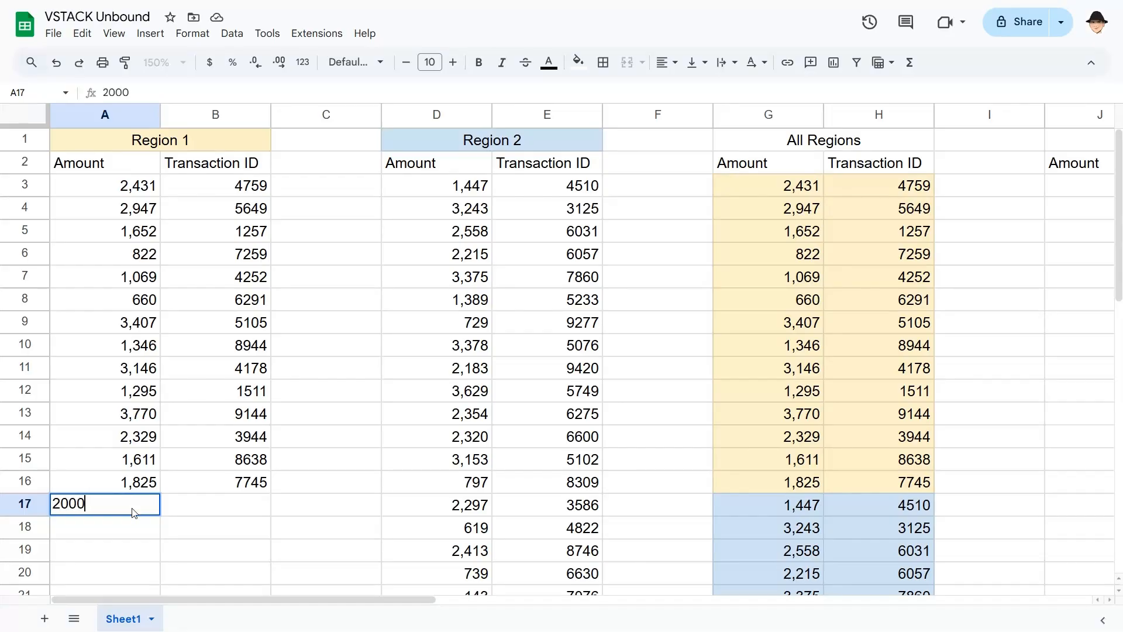
pyautogui.press('Tab')
pyautogui.write('1000')
pyautogui.press('Tab')
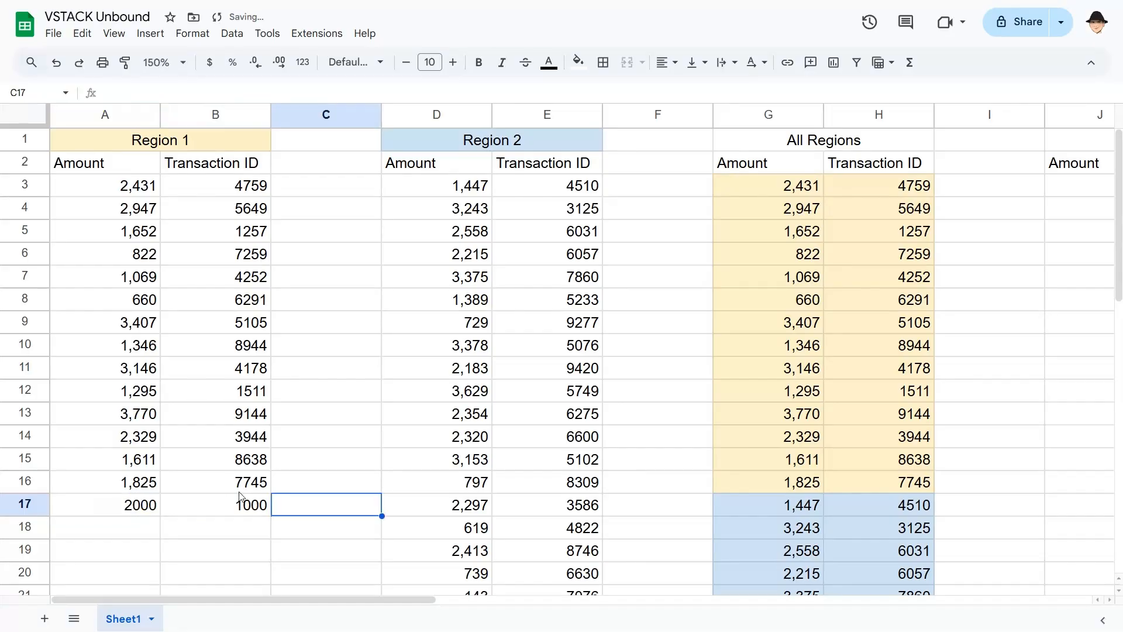
# - Check row 17 of the stacked output in columns J and K for the new Region 1 record
pyautogui.hotkey('shift', 'space')
pyautogui.hscroll(2, 240, 497)
pyautogui.hscroll(2, 240, 497)
pyautogui.click(687, 506)
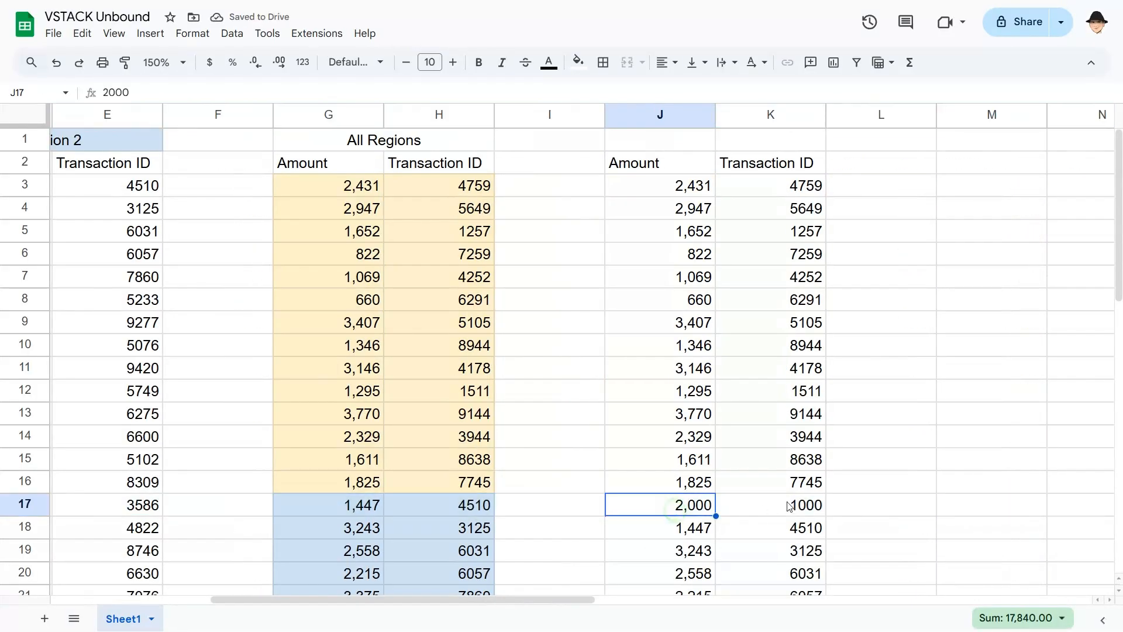
pyautogui.click(786, 506)
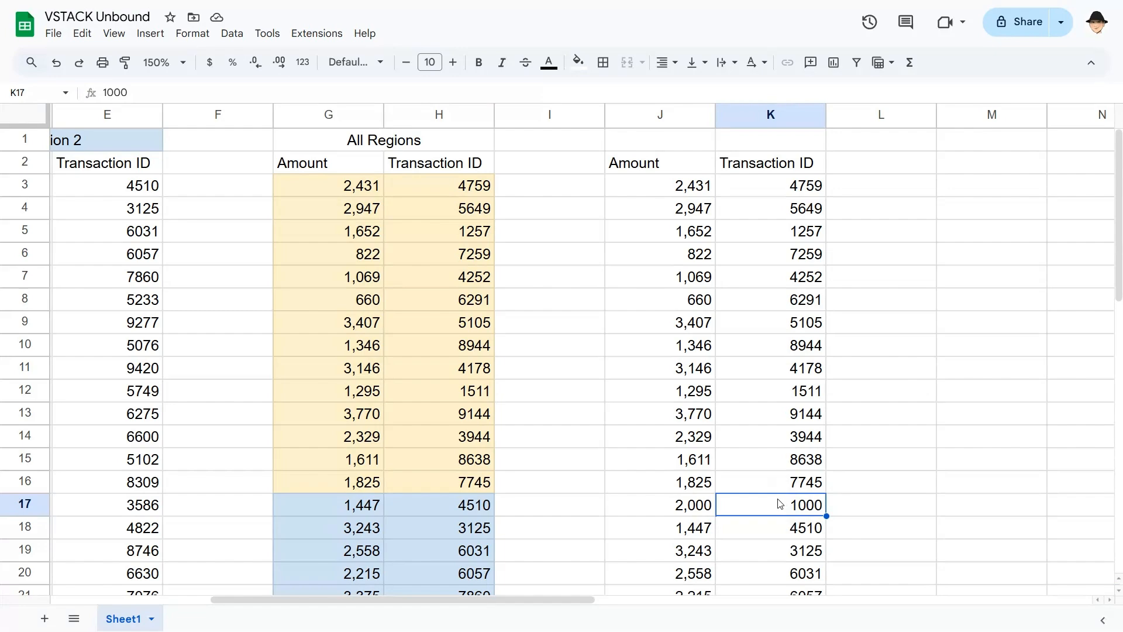
pyautogui.hscroll(-5, 654, 367)
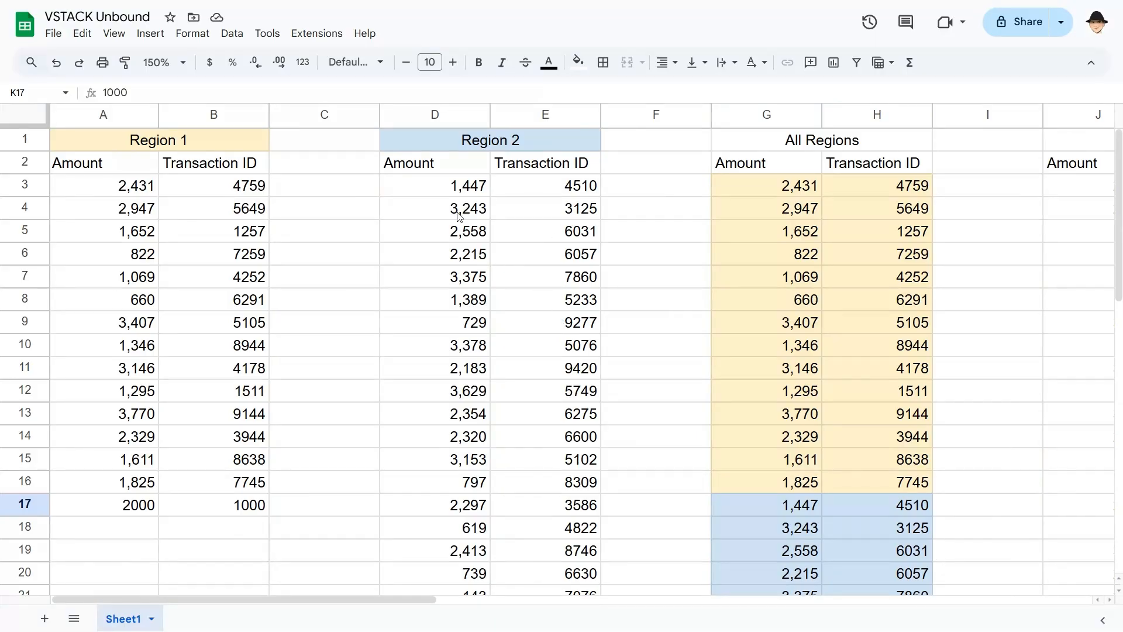
# - Hide columns G and H, which hold the coloured All Regions table
pyautogui.hscroll(1, 428, 295)
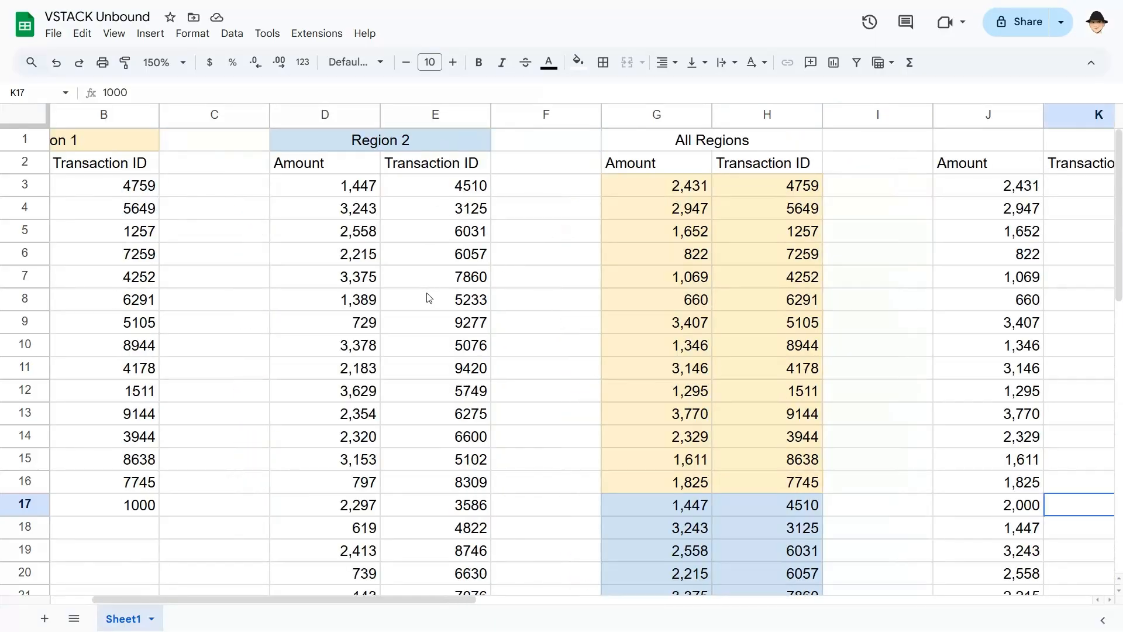
pyautogui.hscroll(1, 427, 297)
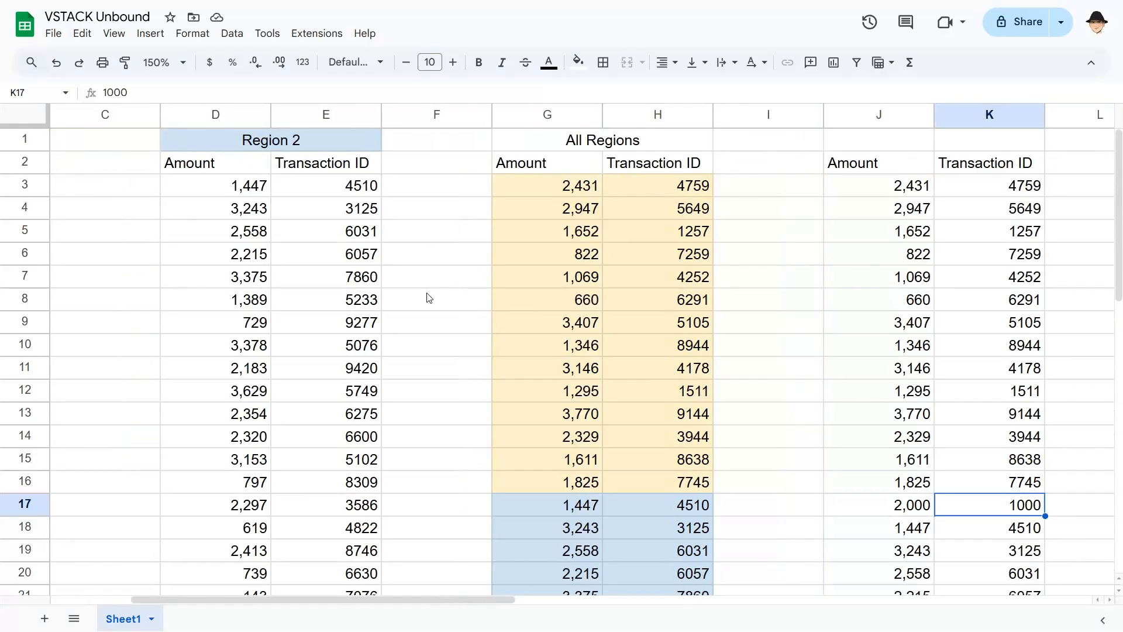
pyautogui.click(522, 115)
pyautogui.keyDown('shift'); pyautogui.click(661, 115); pyautogui.keyUp('shift')
pyautogui.rightClick(658, 116)
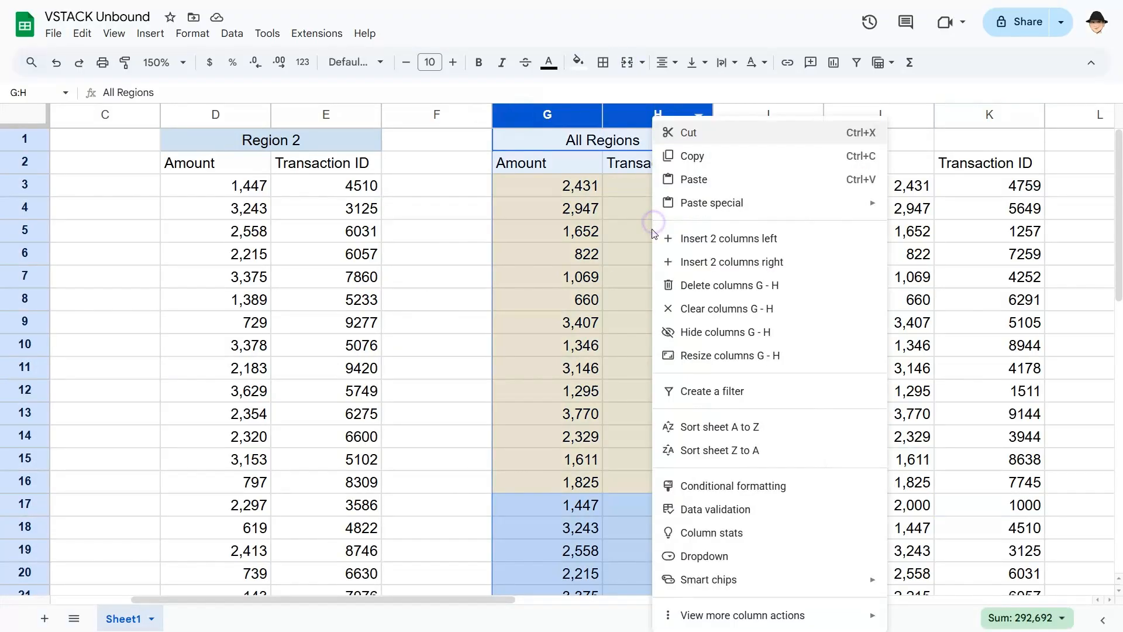
pyautogui.click(725, 330)
pyautogui.click(656, 193)
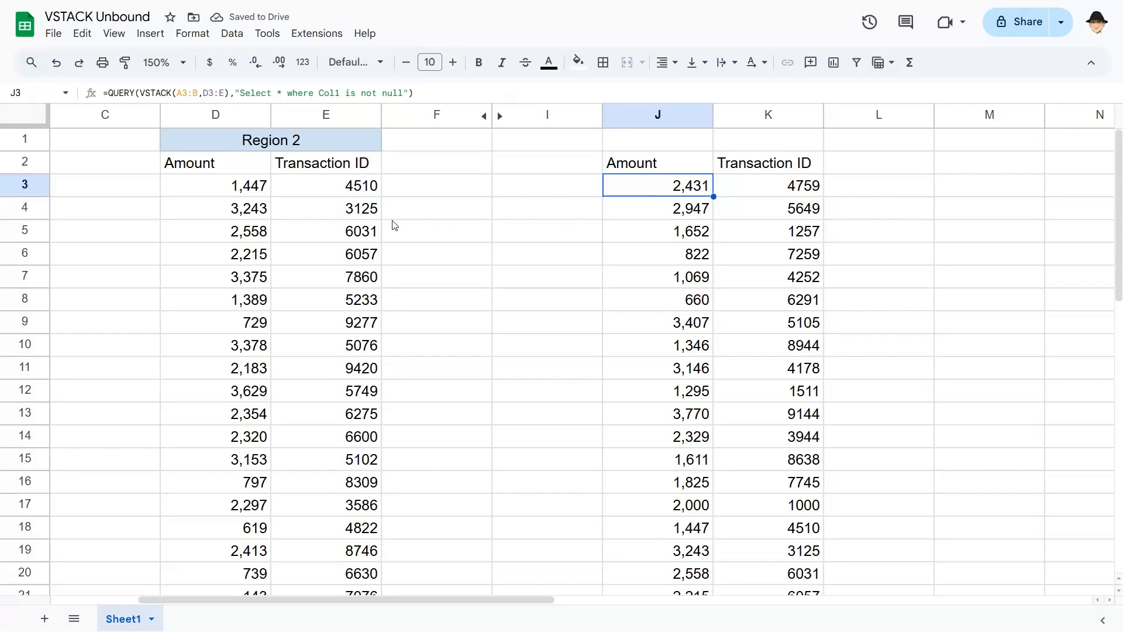
# - Enter only the transaction ID 5151 in cell B18 of Region 1, leaving its amount in A18 blank
pyautogui.hscroll(-3, 322, 218)
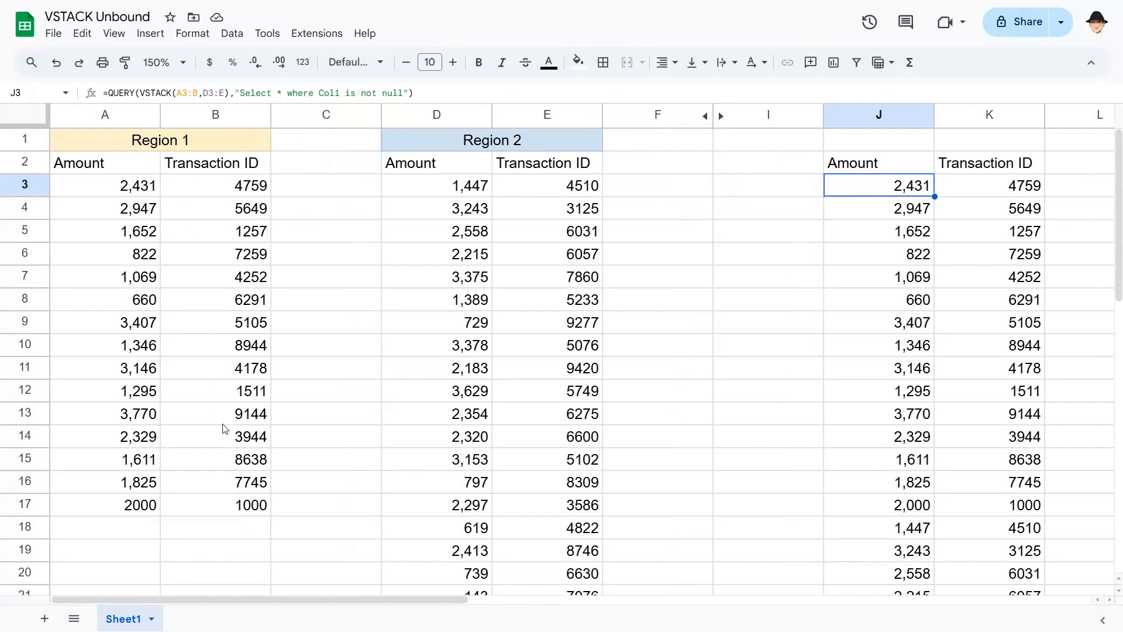
pyautogui.click(248, 534)
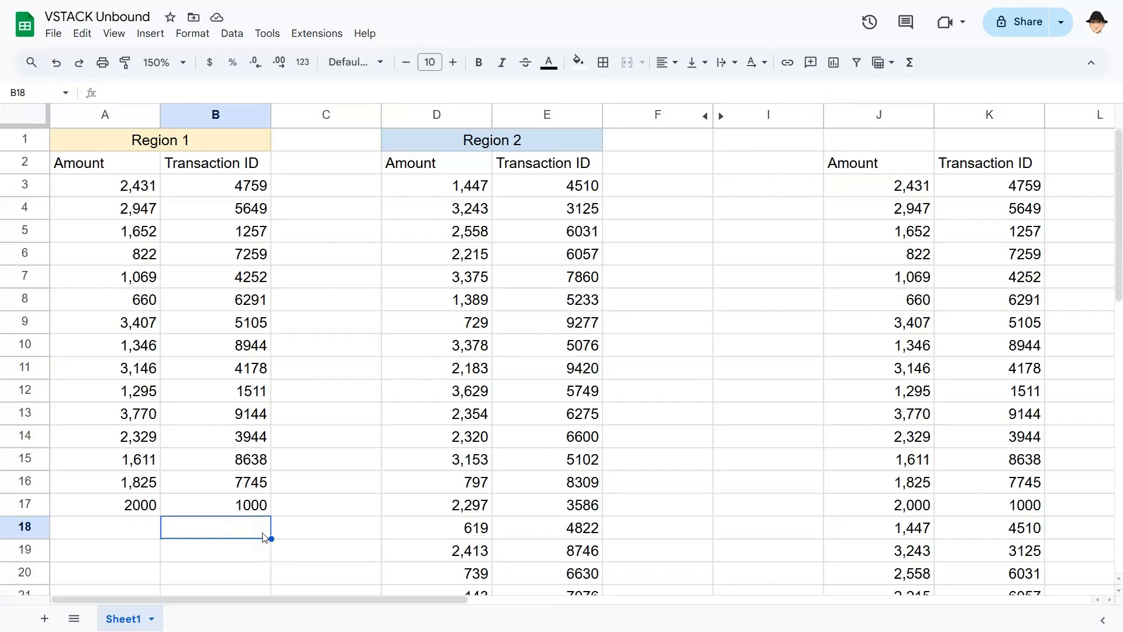
pyautogui.write('5151')
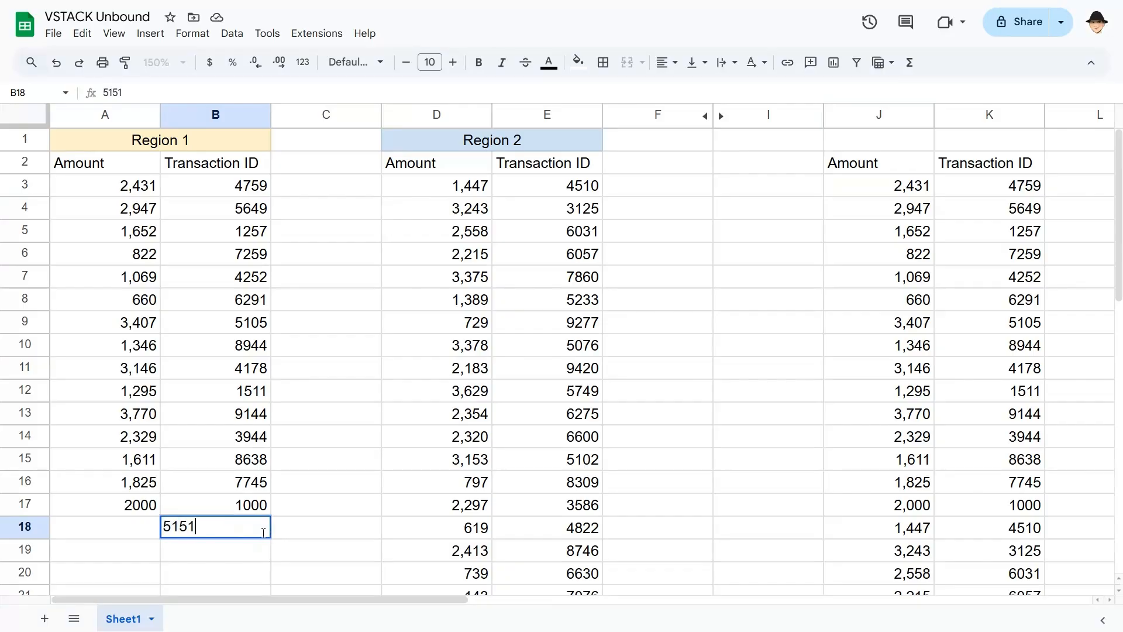
pyautogui.press('Tab')
pyautogui.press('Left')
pyautogui.press('Left')
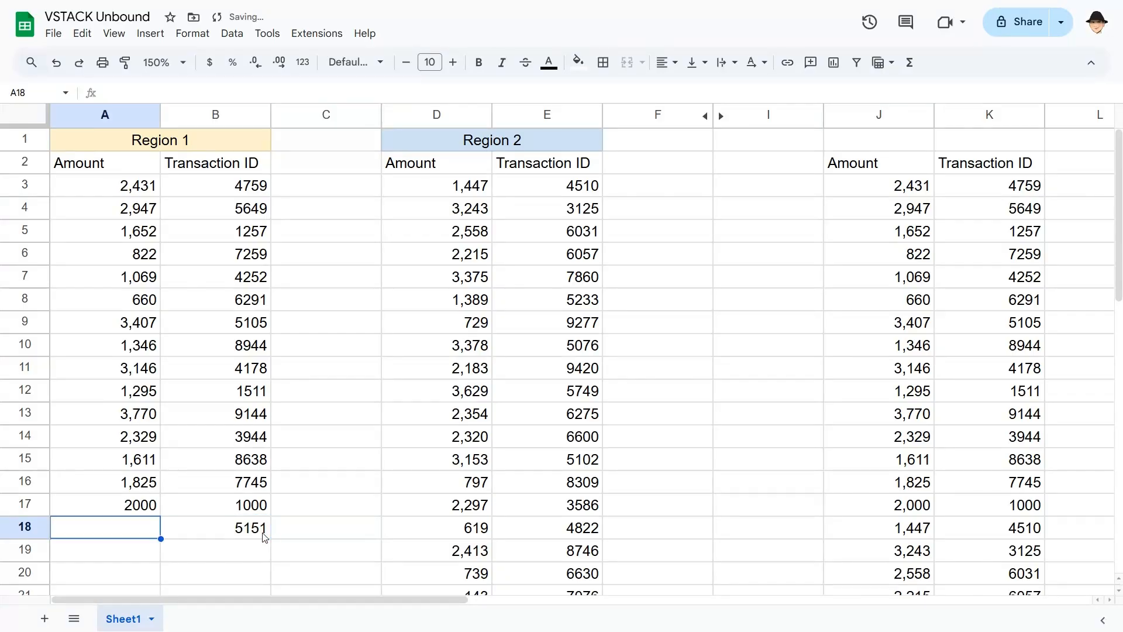
# - Compare row 18 of Region 1 with the stacked output and examine which columns the Col1 condition in J3 tests
pyautogui.click(264, 537)
pyautogui.hotkey('shift', 'Left')
pyautogui.hotkey('shift', 'space')
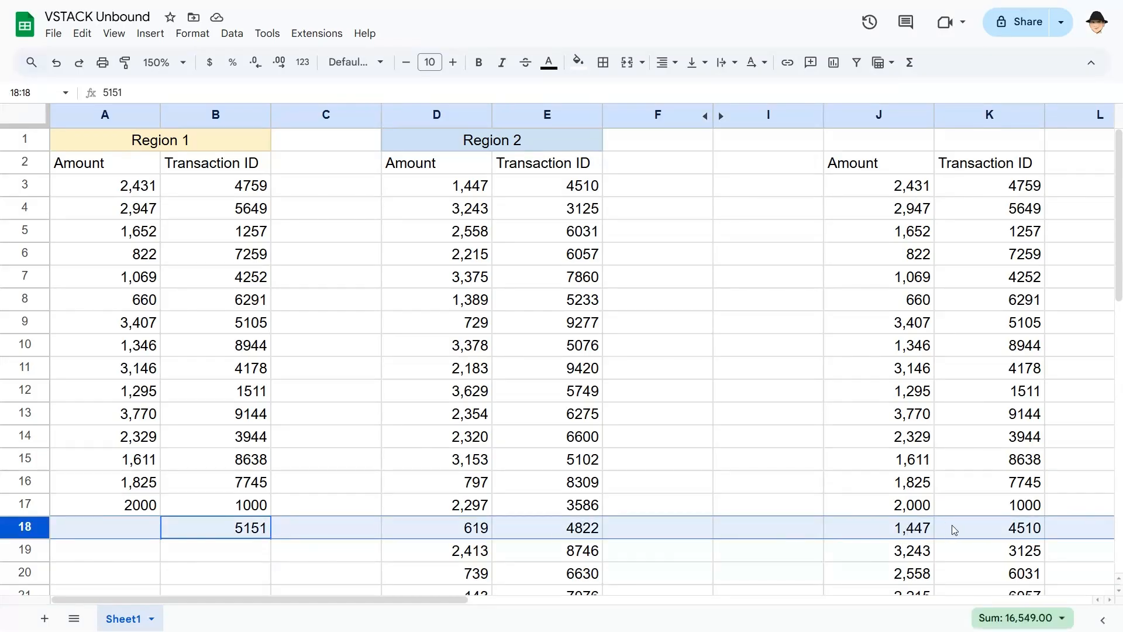
pyautogui.click(886, 190)
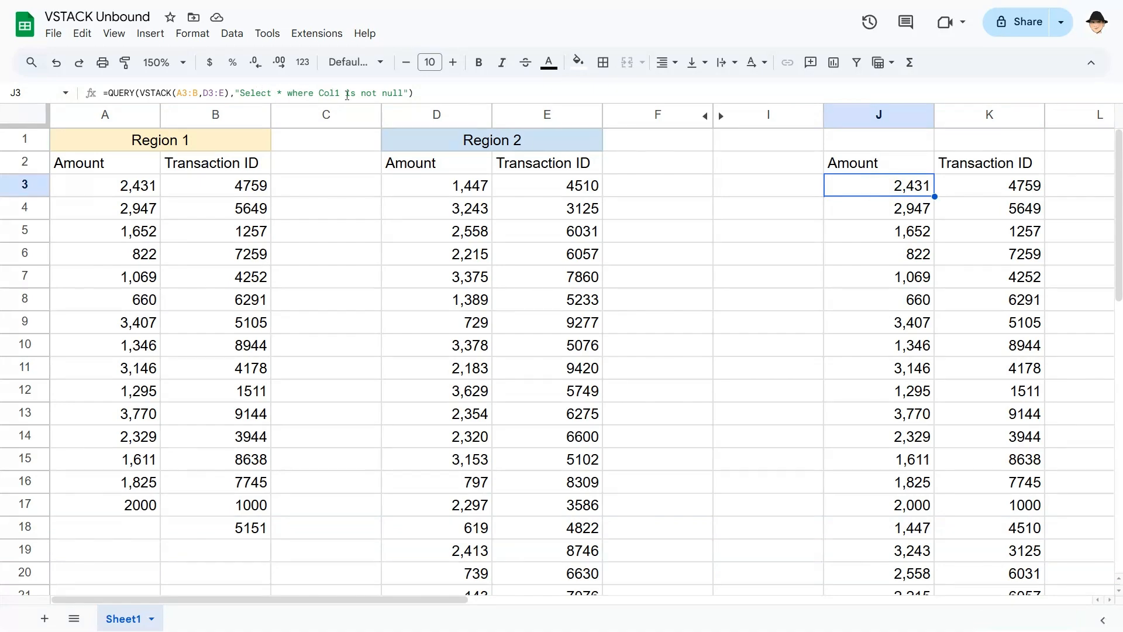
pyautogui.click(105, 115)
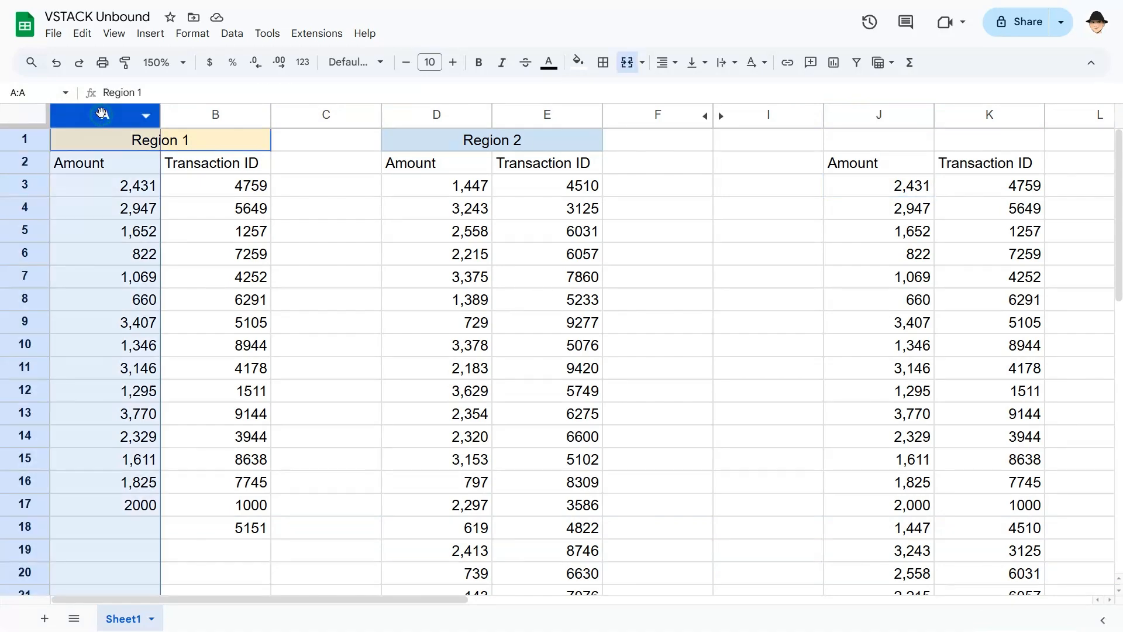
pyautogui.click(403, 115)
# - Extend the QUERY condition in J3 to "Select * where Col1 is not null OR Col2 is not null"
pyautogui.click(865, 182)
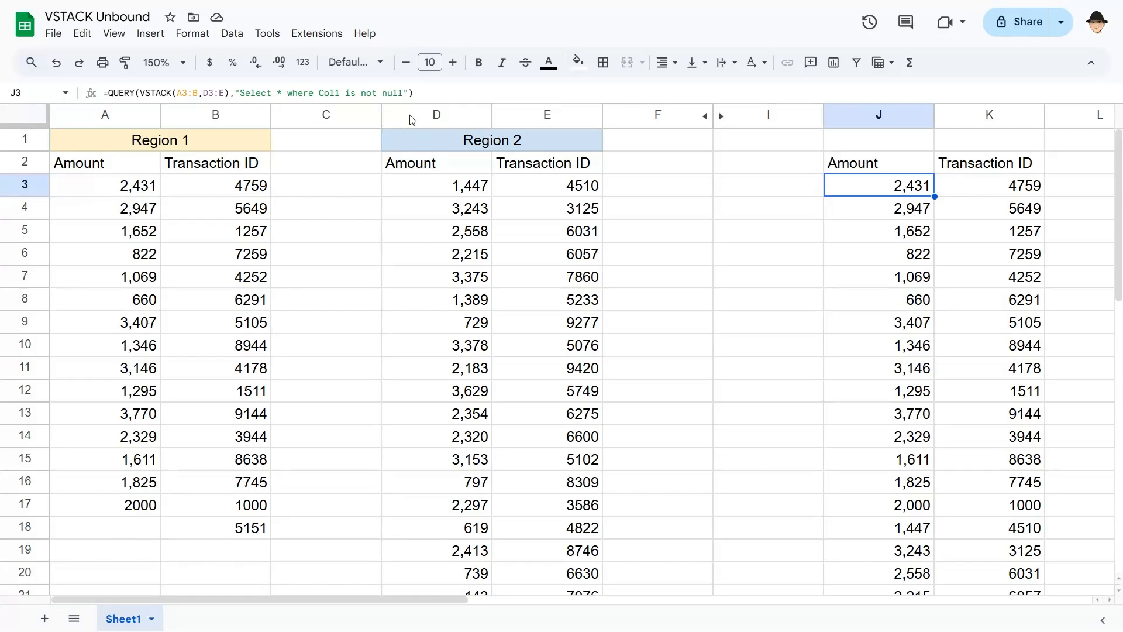
pyautogui.click(405, 93)
pyautogui.write('OR Col2 is not null')
pyautogui.press('Return')
pyautogui.press('Up')
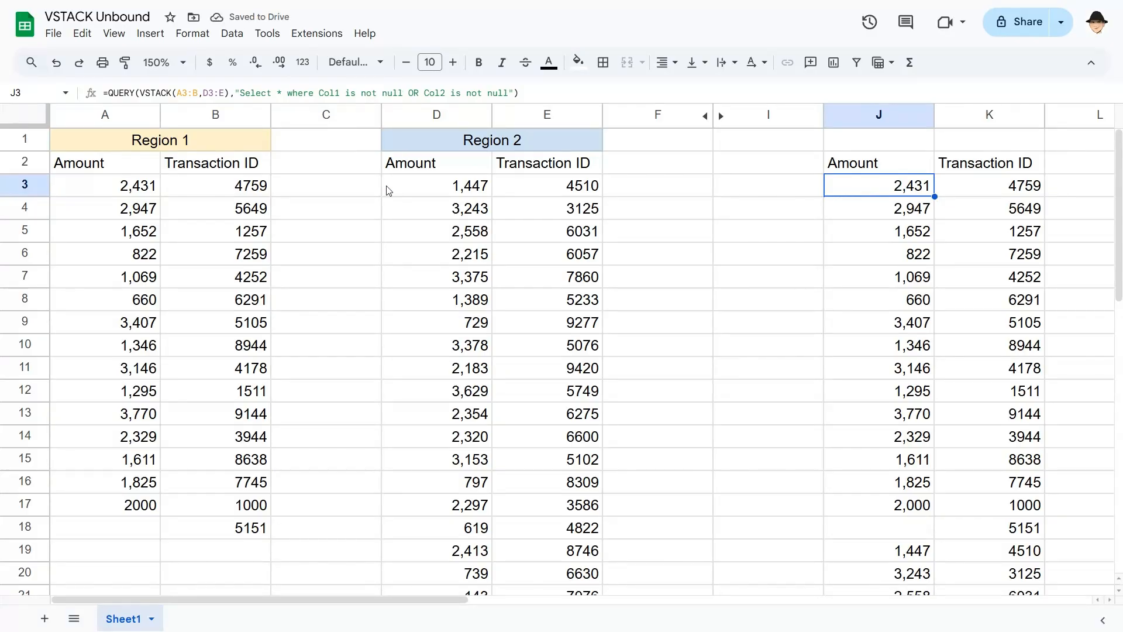
# - Review the stacked output of the J3 formula against the Region 1 and Region 2 source rows
pyautogui.click(246, 256)
pyautogui.click(143, 304)
pyautogui.click(179, 301)
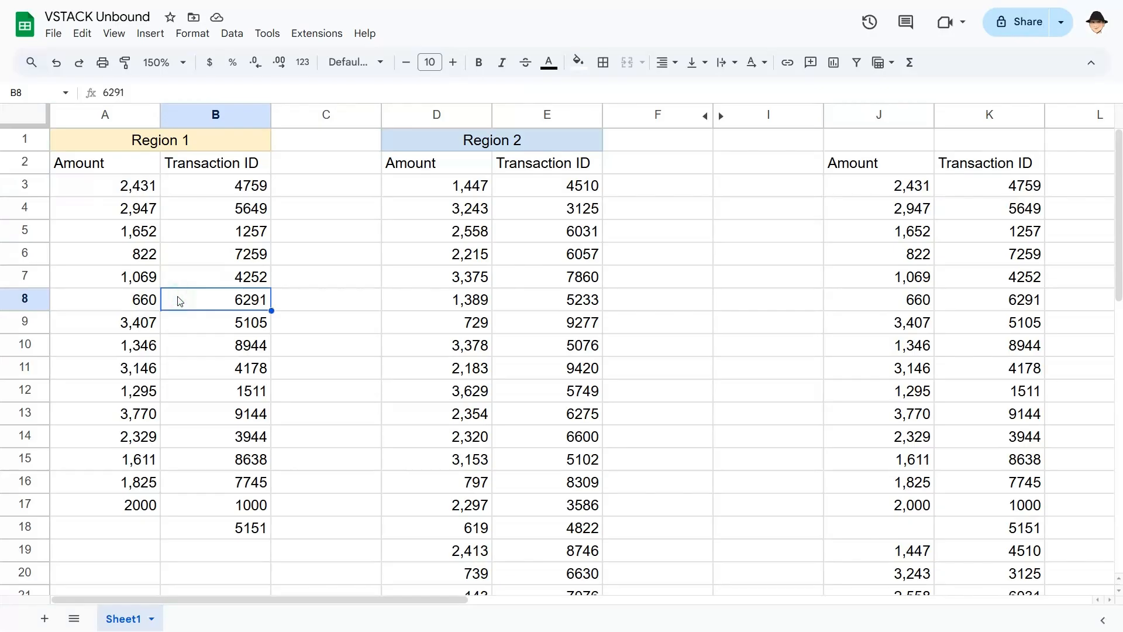
pyautogui.click(884, 194)
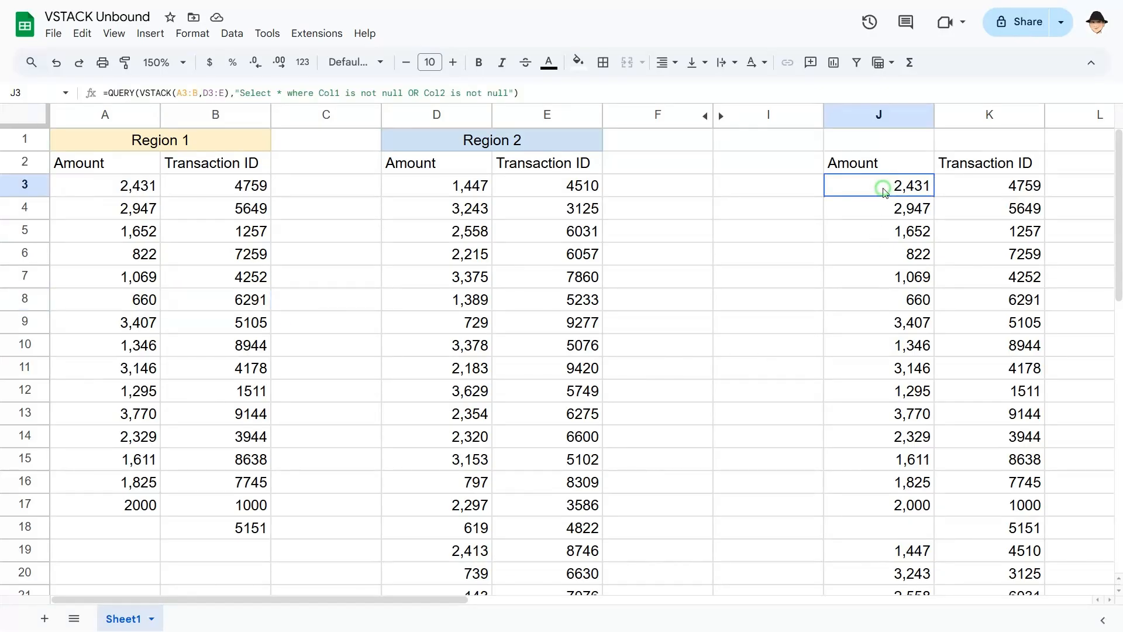
pyautogui.scroll(-3, 903, 303)
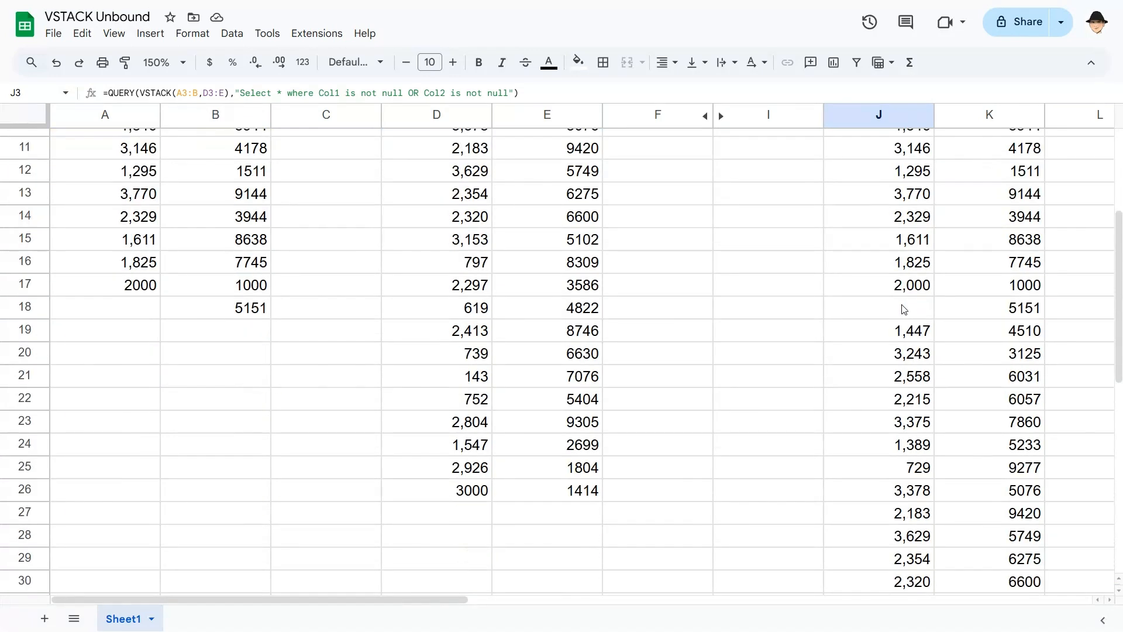
# - Examine the blank amount in J18 and compare the stacked output with the Region 1 and Region 2 tables
pyautogui.click(913, 308)
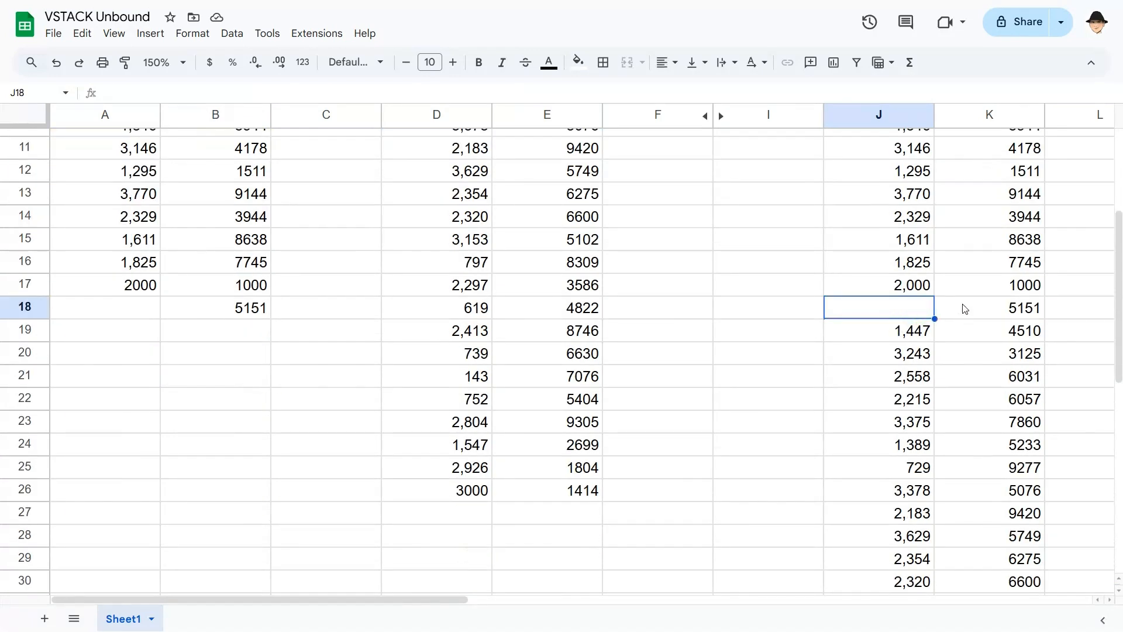
pyautogui.scroll(3, 965, 309)
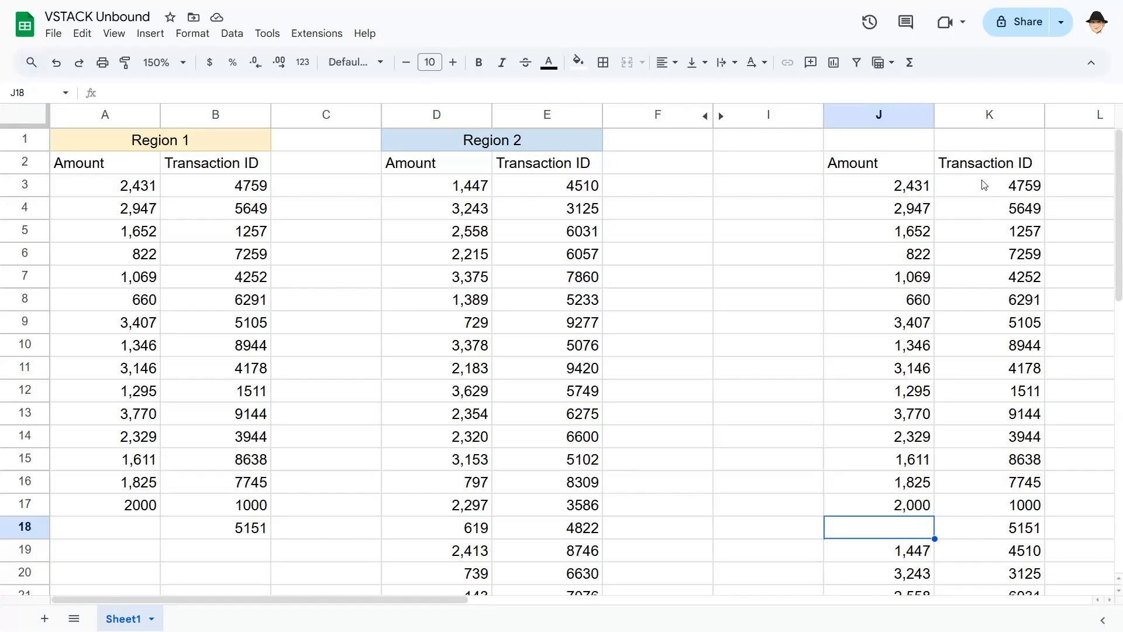
pyautogui.scroll(-10, 882, 431)
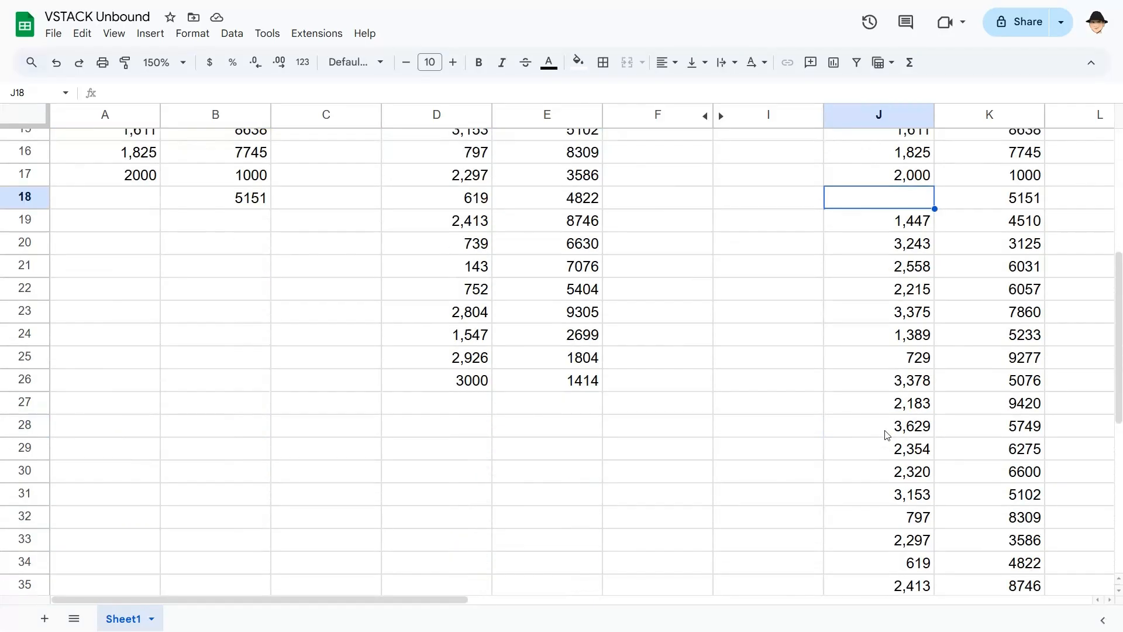
pyautogui.scroll(3, 766, 373)
pyautogui.scroll(7, 766, 373)
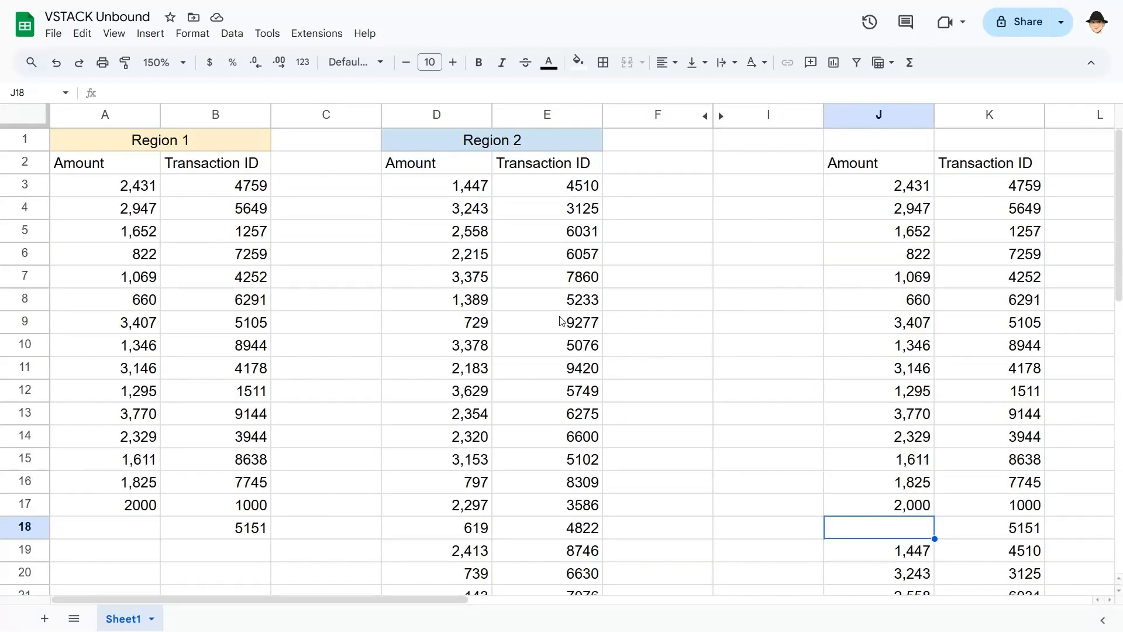
# - Change the first condition of the QUERY formula in J3 to test Col2, making it "Col2 is not null"
pyautogui.click(904, 190)
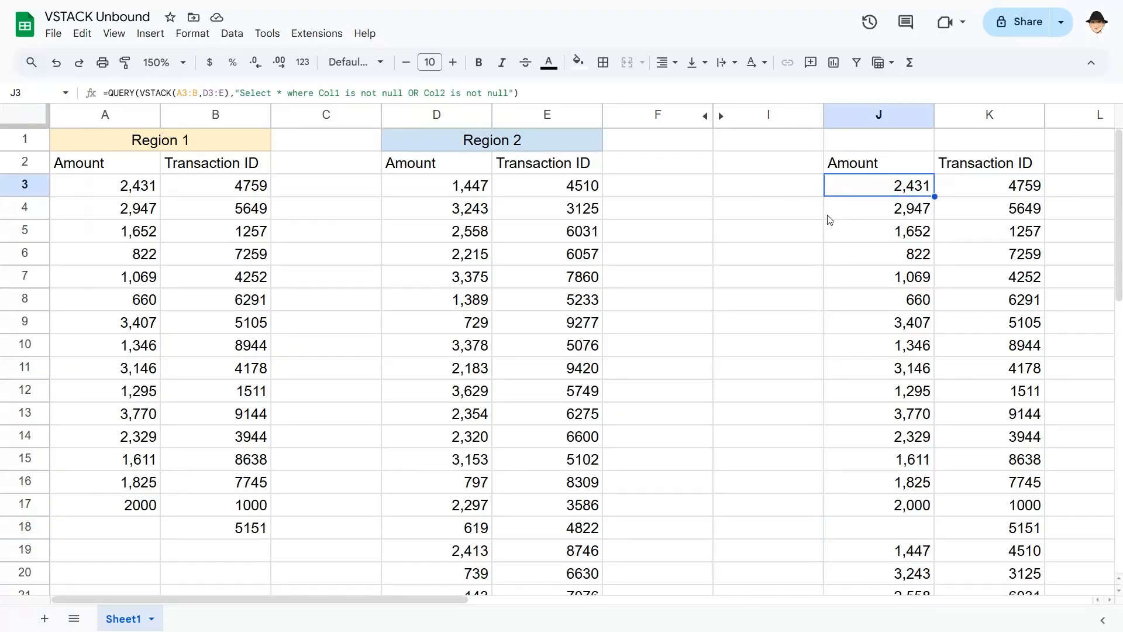
pyautogui.press('F2')
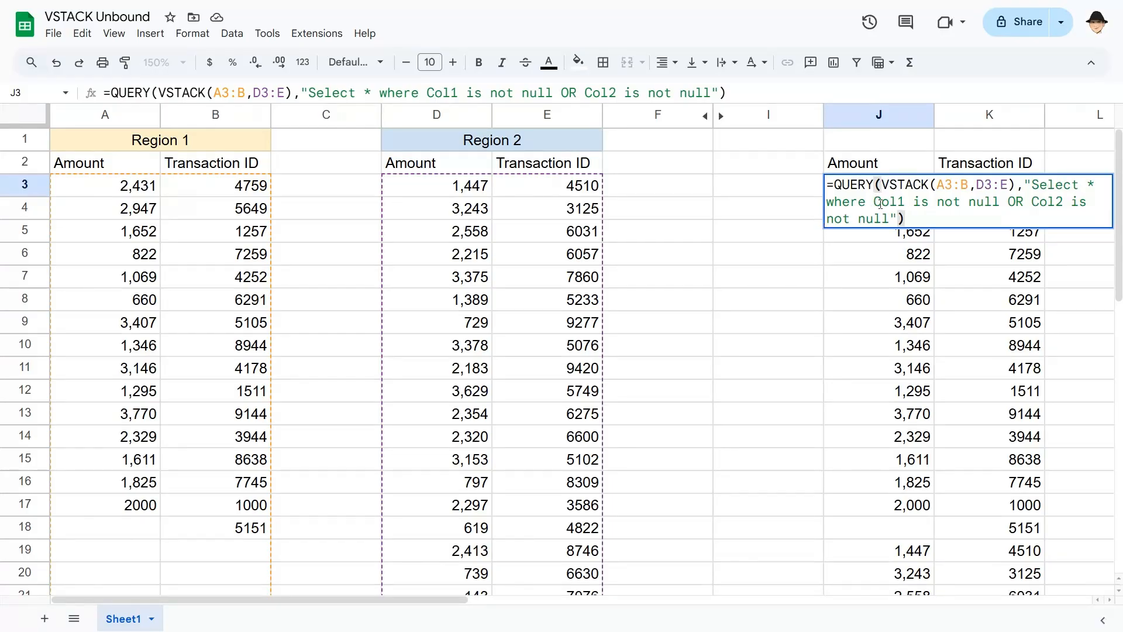
pyautogui.moveTo(880, 203)
pyautogui.mouseDown()
pyautogui.moveTo(994, 203)
pyautogui.moveTo(873, 205)
pyautogui.mouseUp()
pyautogui.click(978, 204)
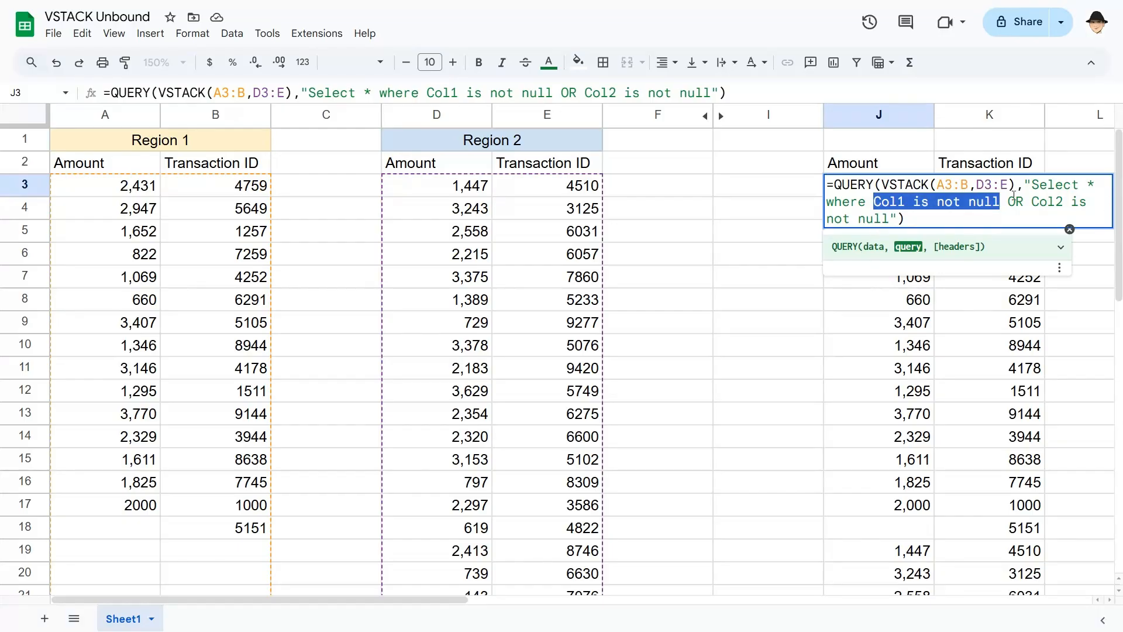
pyautogui.click(905, 203)
pyautogui.press('BackSpace')
pyautogui.write('2')
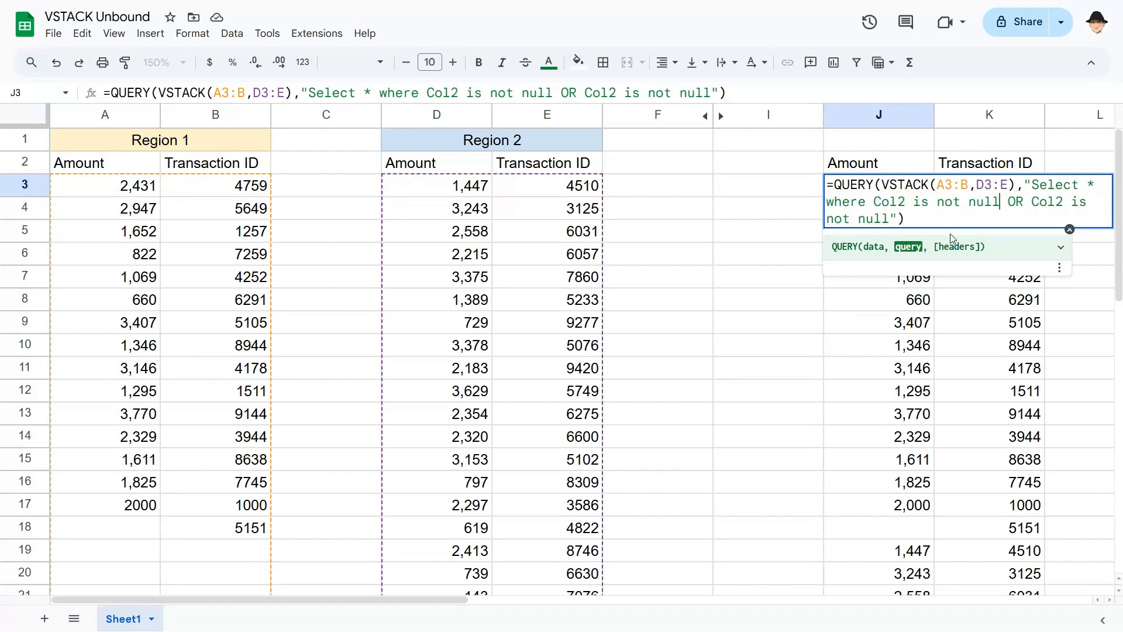
# - Remove the duplicate OR condition from the J3 formula, leaving the query as "Select * where Col2 is not null"
pyautogui.hotkey('shift', 'Down')
pyautogui.hotkey('shift', 'Left')
pyautogui.hotkey('shift', 'Left')
pyautogui.press('BackSpace')
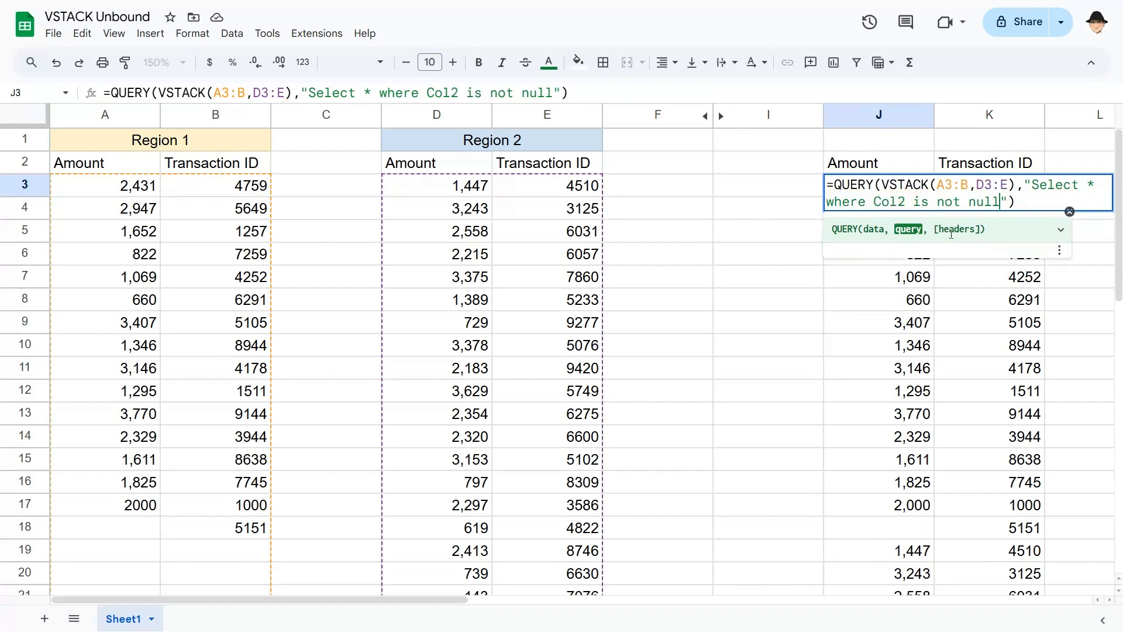
pyautogui.press('Return')
pyautogui.press('Up')
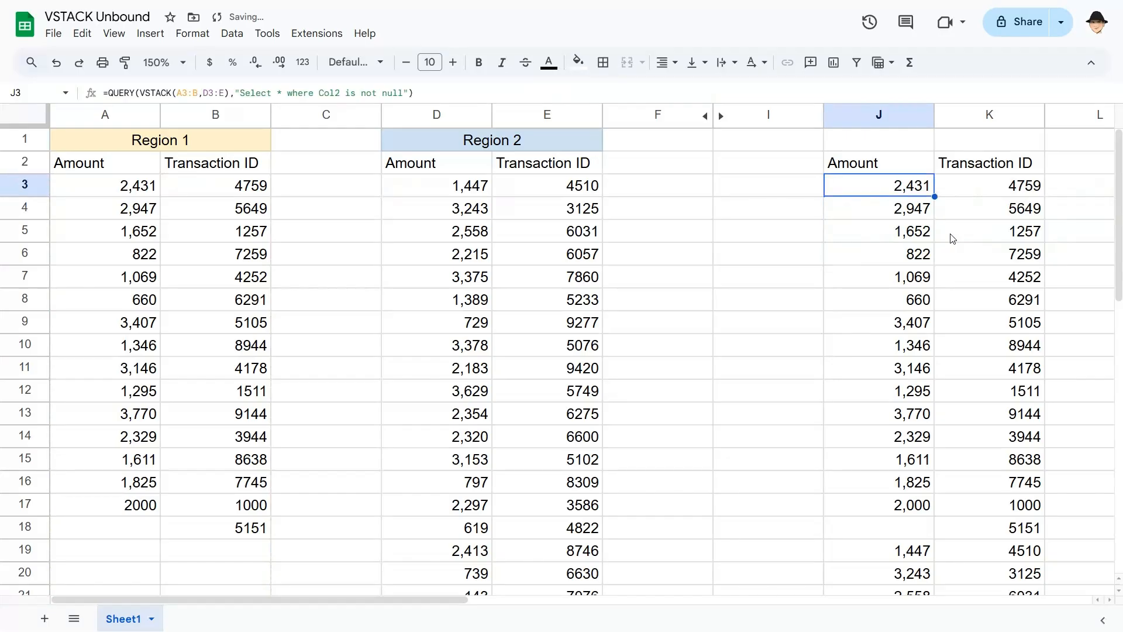